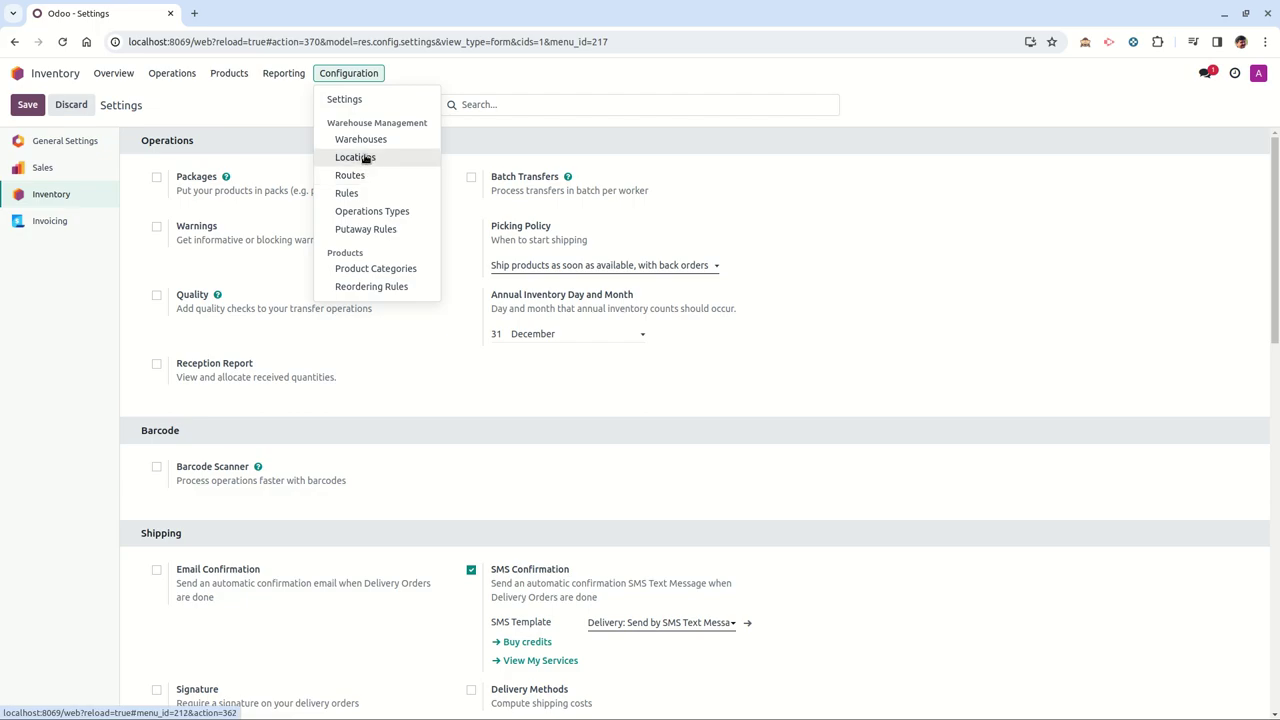
Create and save an inventory location named Reserved Stock with WH as its parent location.
click(28, 105)
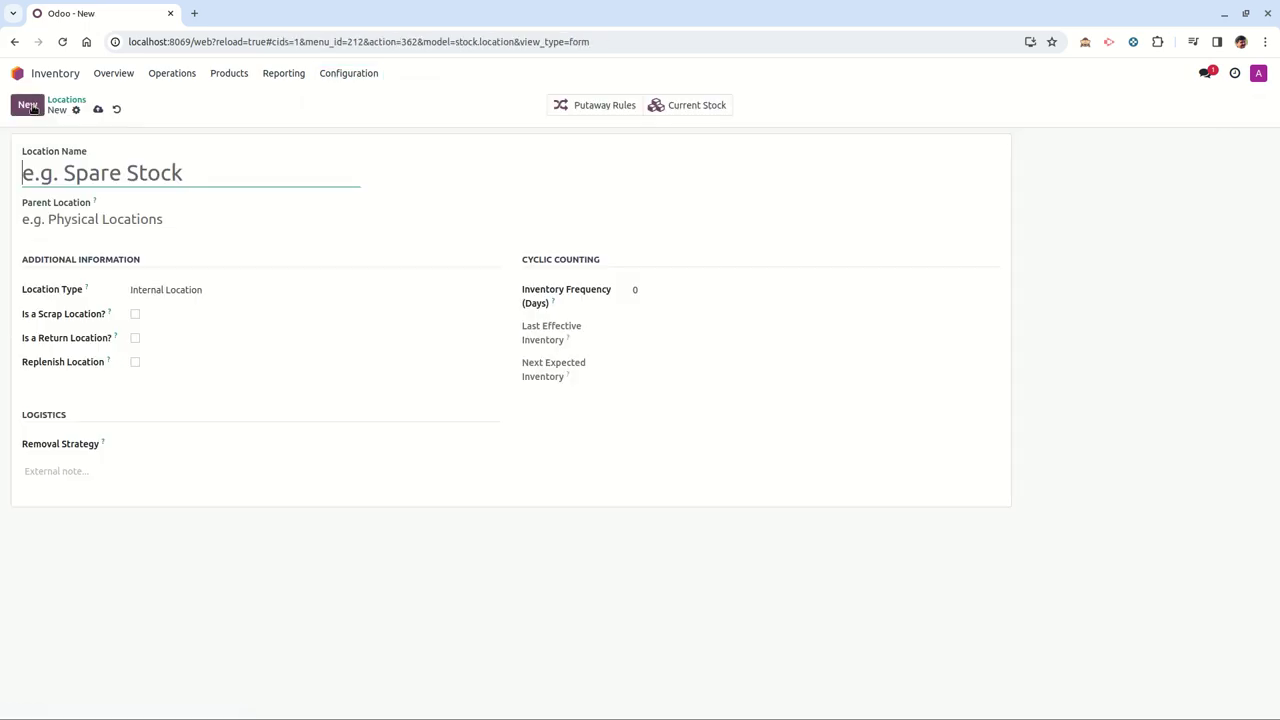
text(Reser)
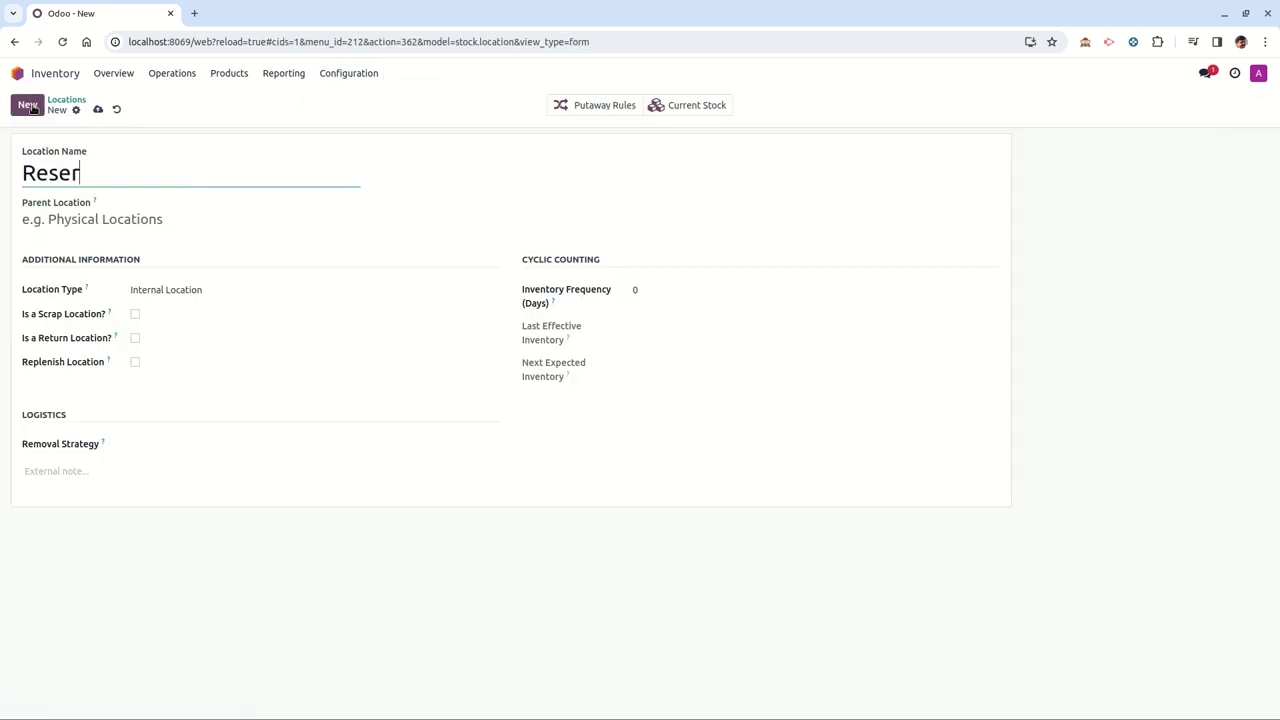
text(ved Stock)
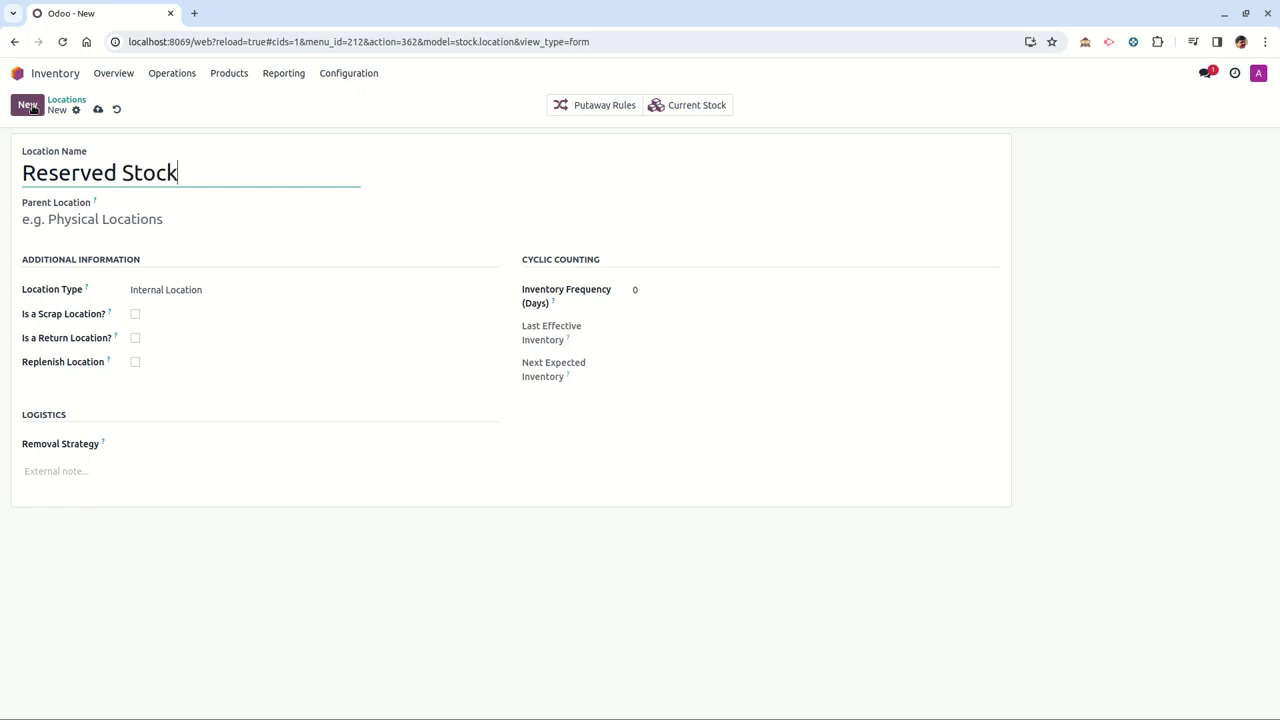
key(Tab)
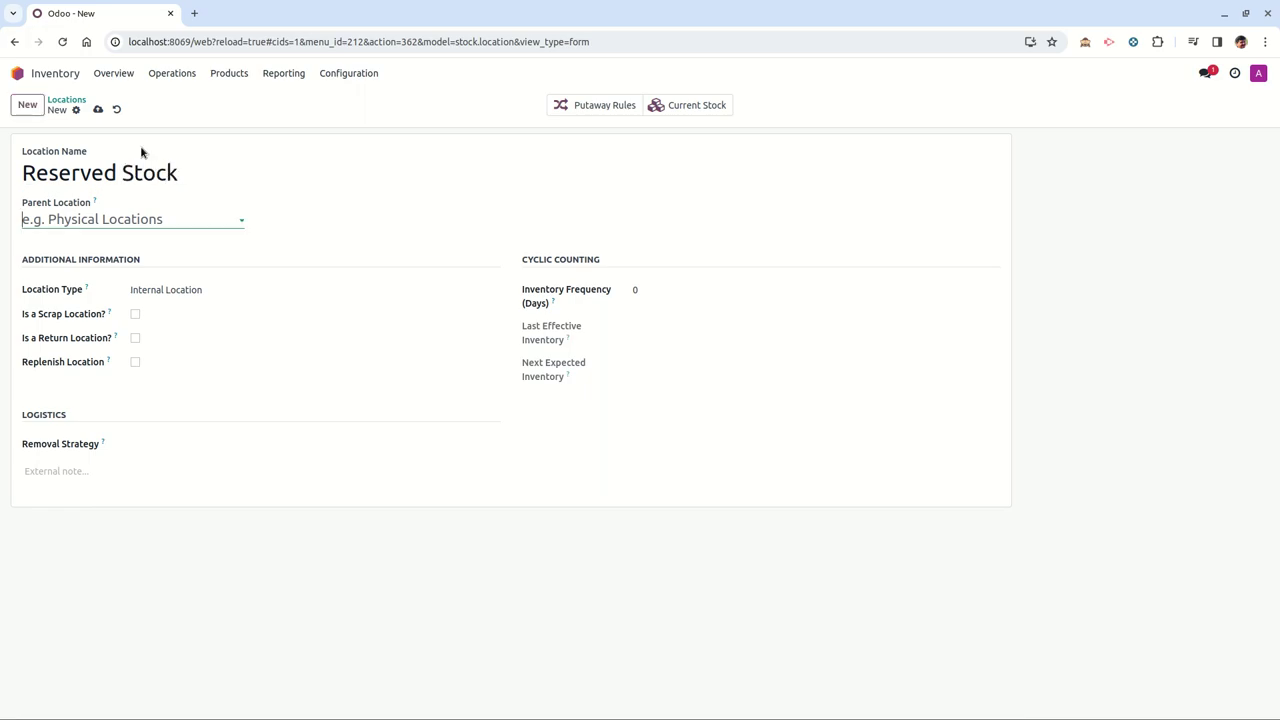
text(WH)
key(Return)
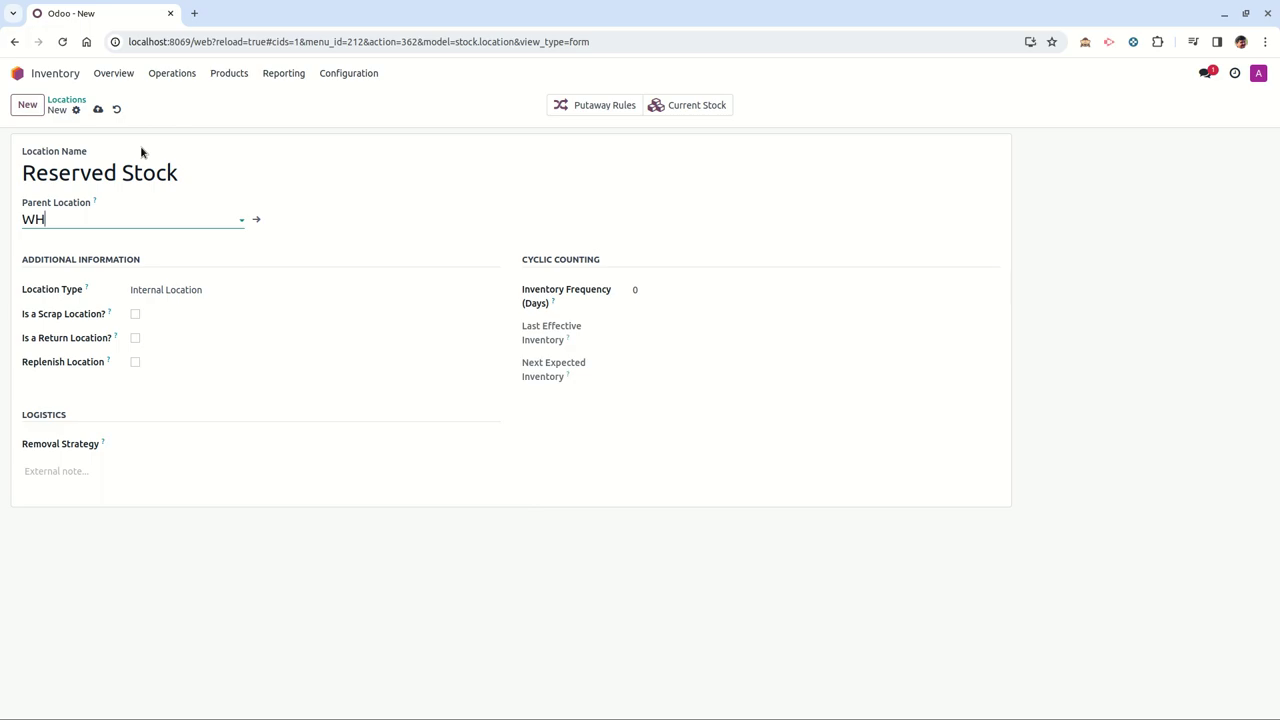
click(97, 109)
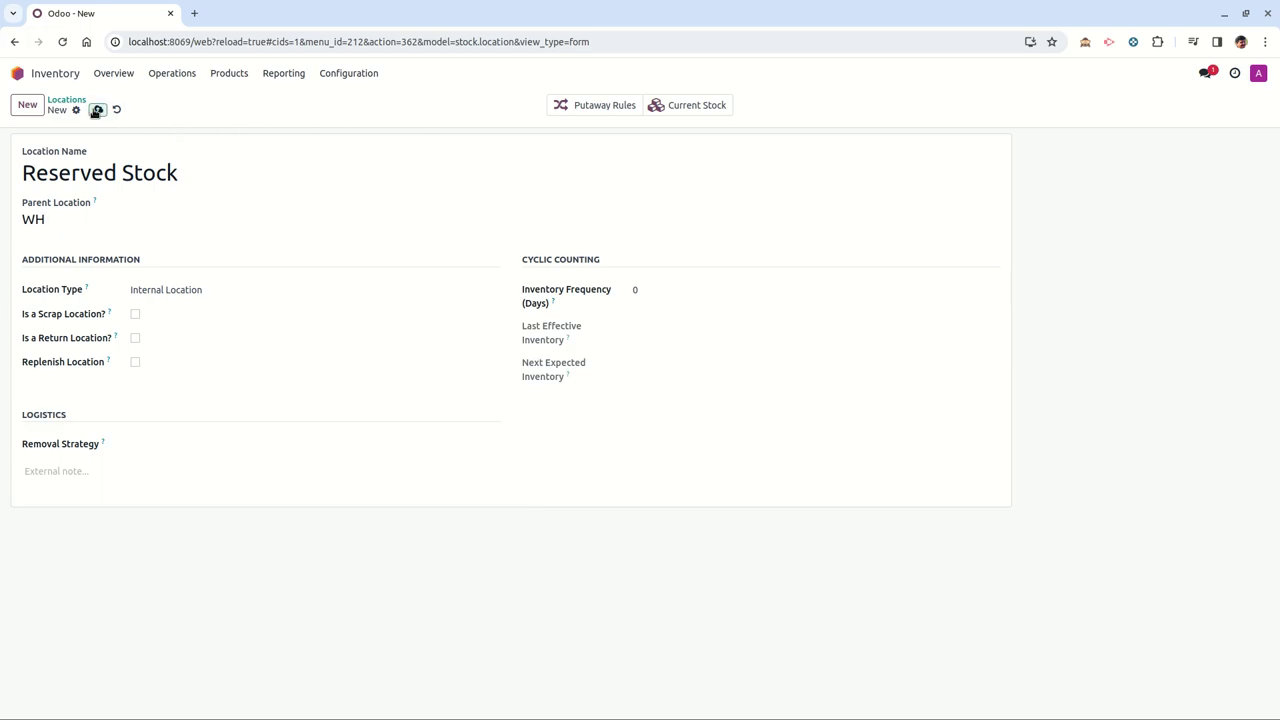
Duplicate the warehouse route "My Company: Deliver in 1 step (ship)".
click(350, 76)
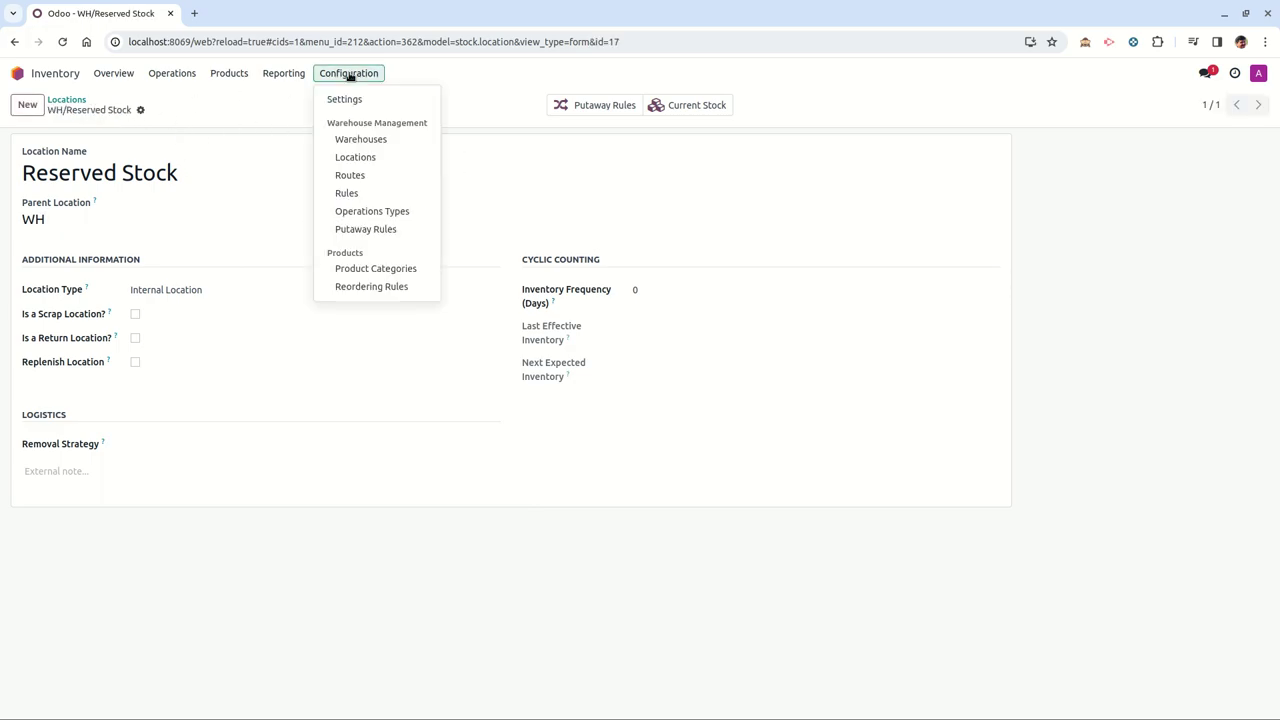
click(372, 180)
click(211, 198)
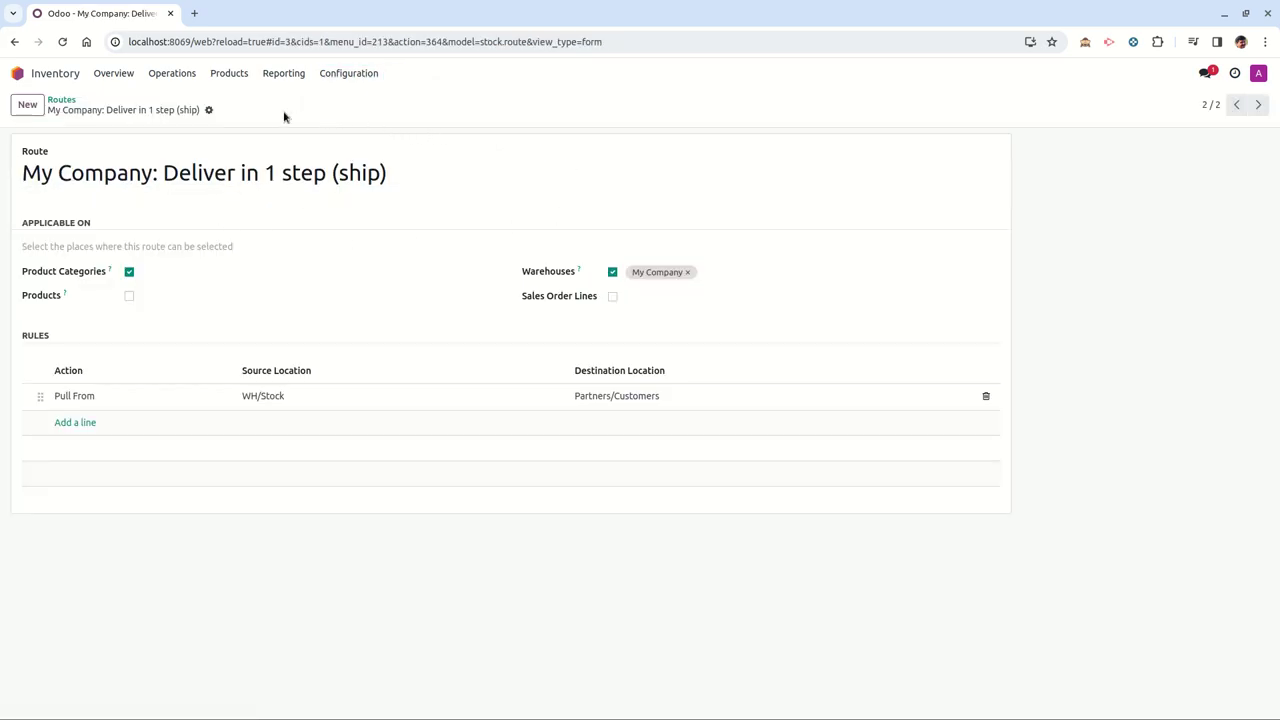
click(210, 111)
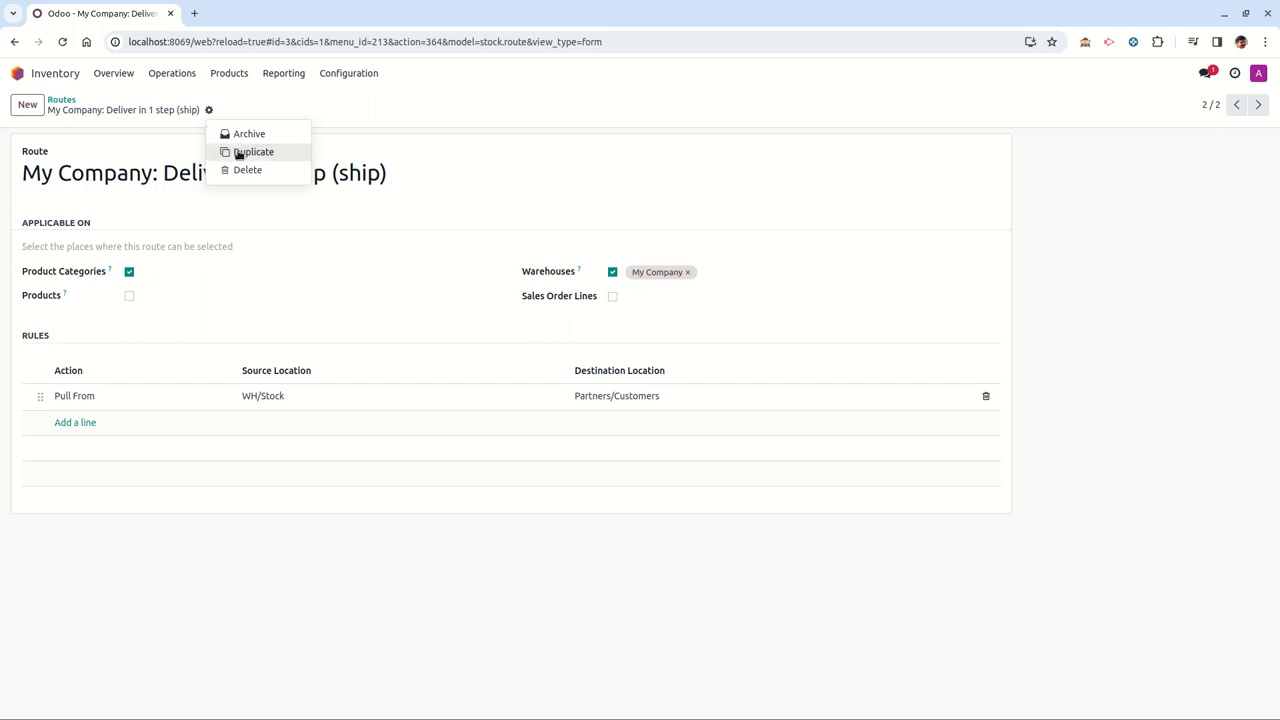
click(237, 151)
Rename the duplicated route to "Deliver: Reserved Stock".
drag(165, 177, 1, 176)
key(BackSpace)
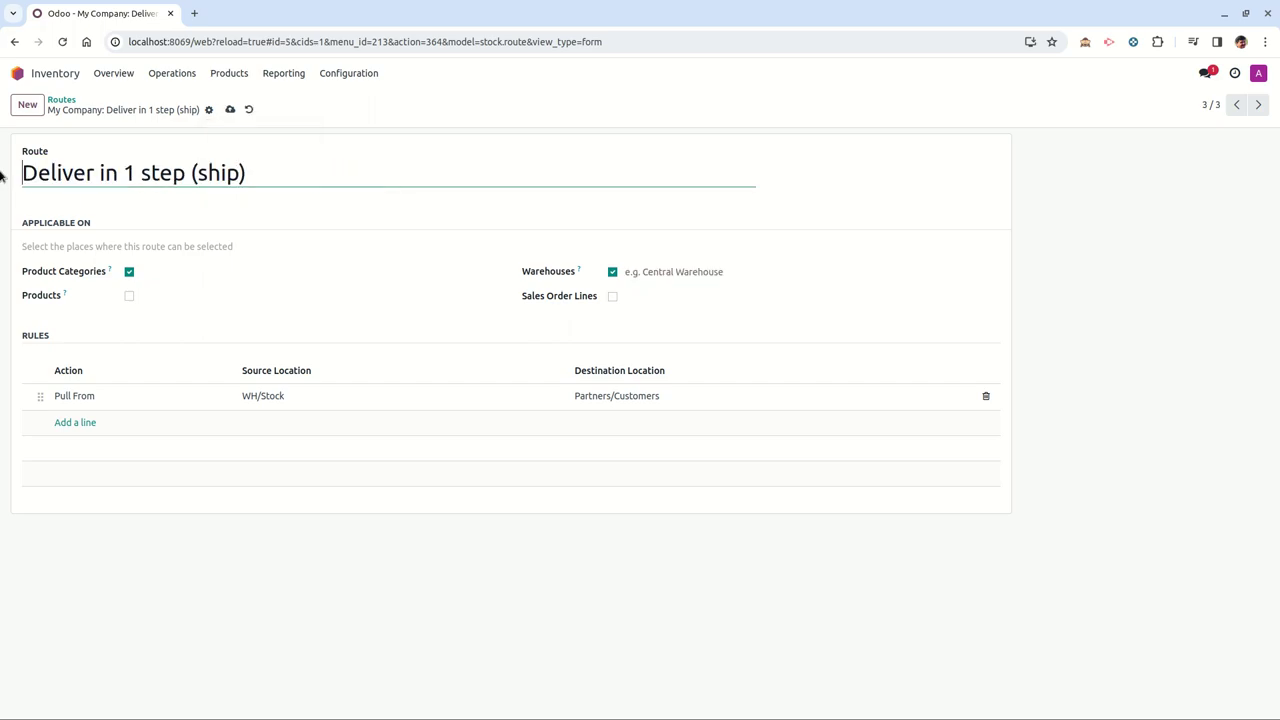
key(Right)
key(Right)
key(Right)
key(Right)
key(Right)
key(Right)
text(: Rese)
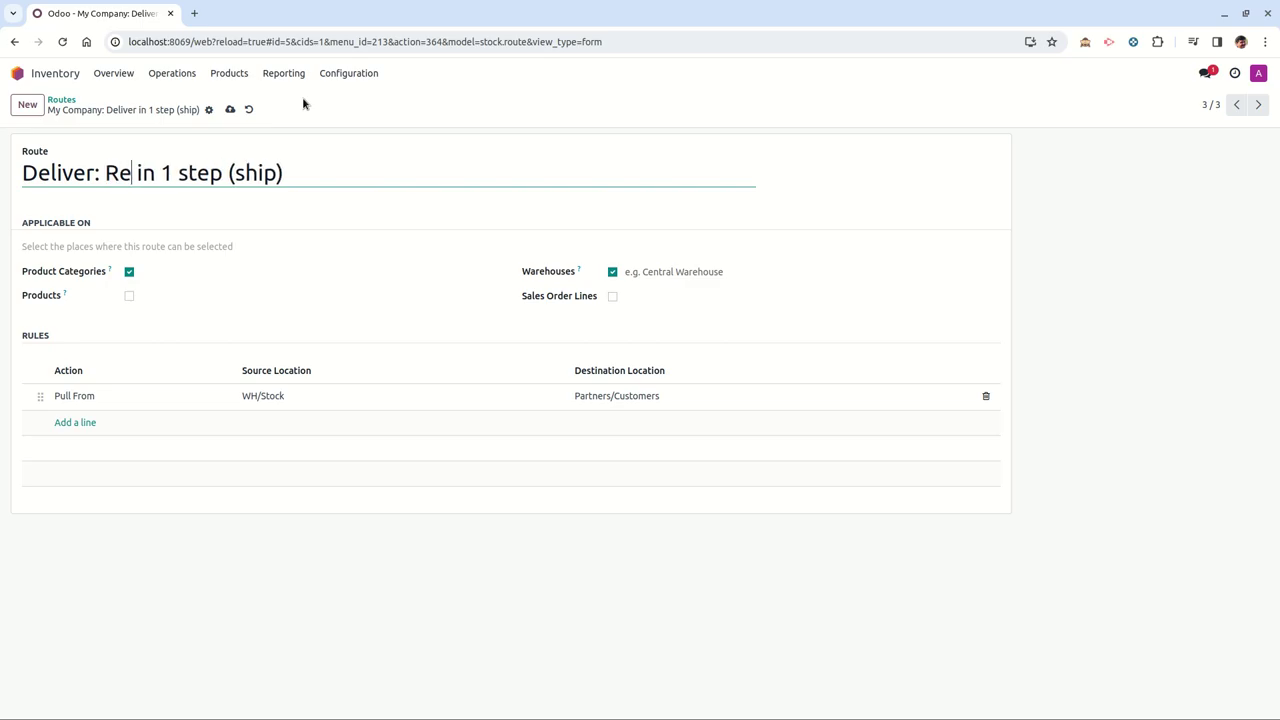
text(rved Sok)
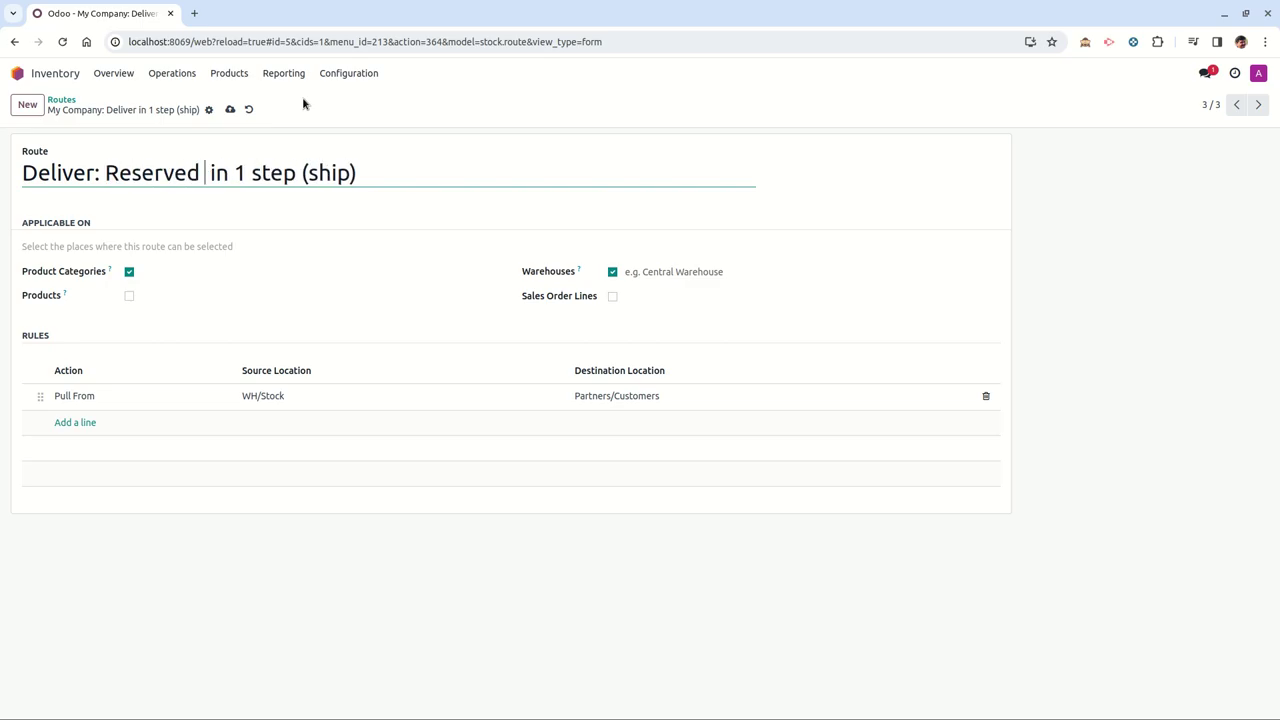
key(BackSpace)
key(BackSpace)
text(tock)
key(shift+End)
key(Delete)
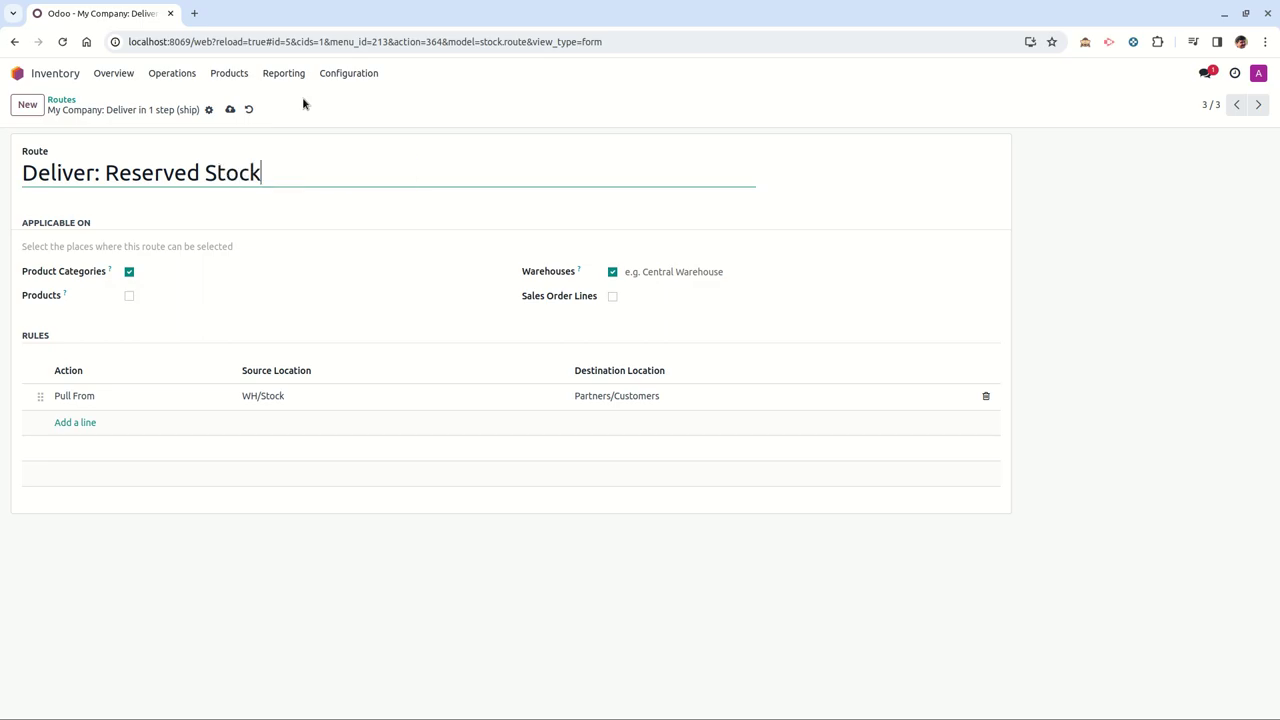
Make the route applicable on sales order lines only, disabling warehouses and product categories.
click(612, 271)
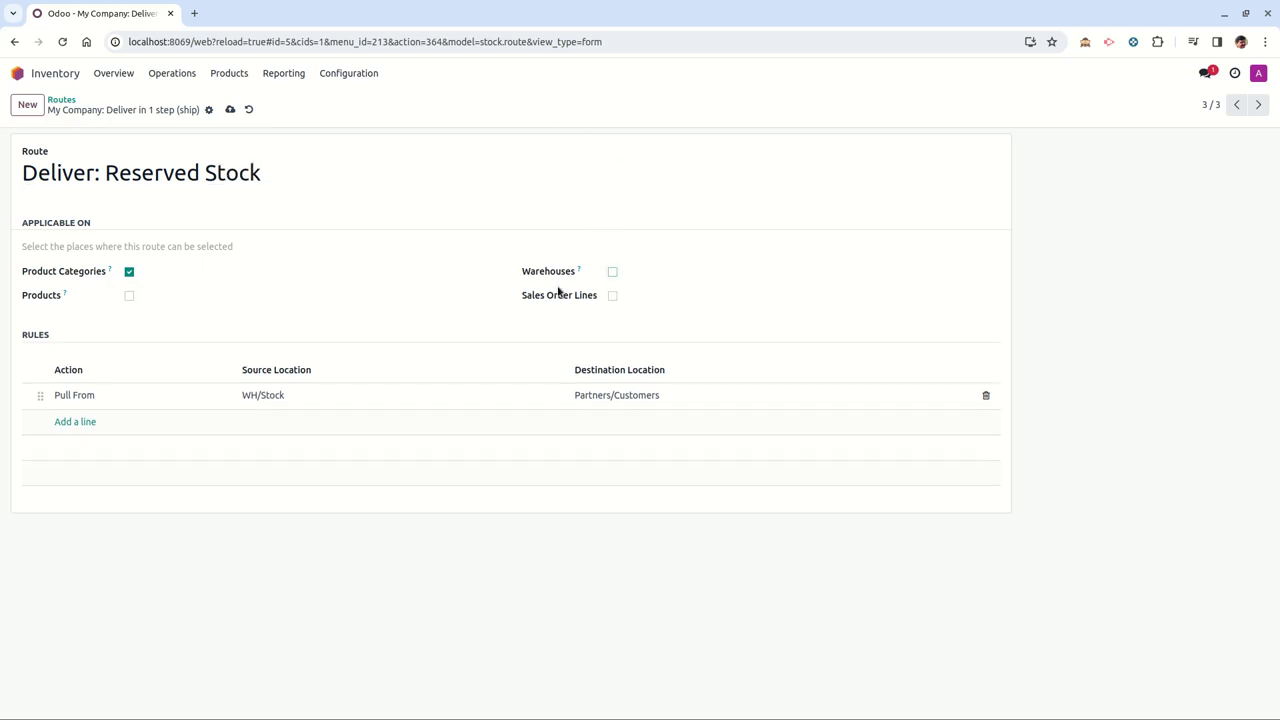
click(129, 272)
click(612, 296)
Set the source location of the route's Pull From rule to WH/Reserved Stock and save the route.
click(340, 398)
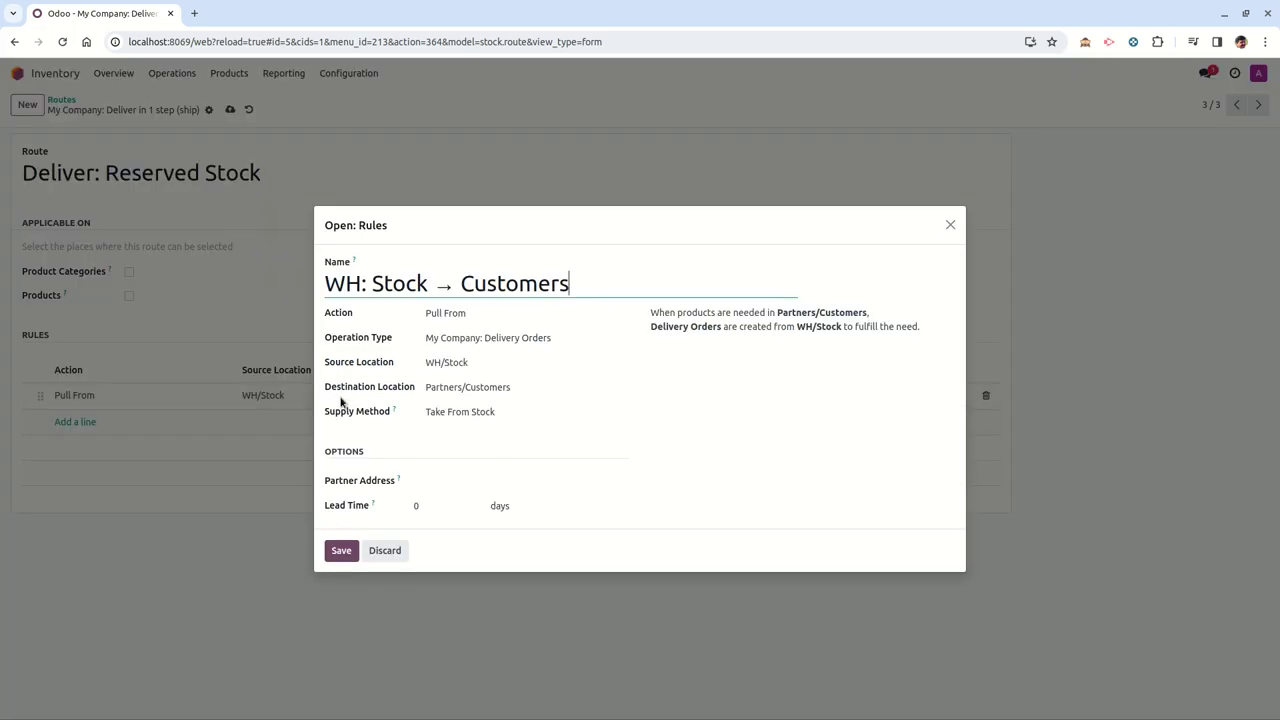
click(494, 364)
text(res)
key(Return)
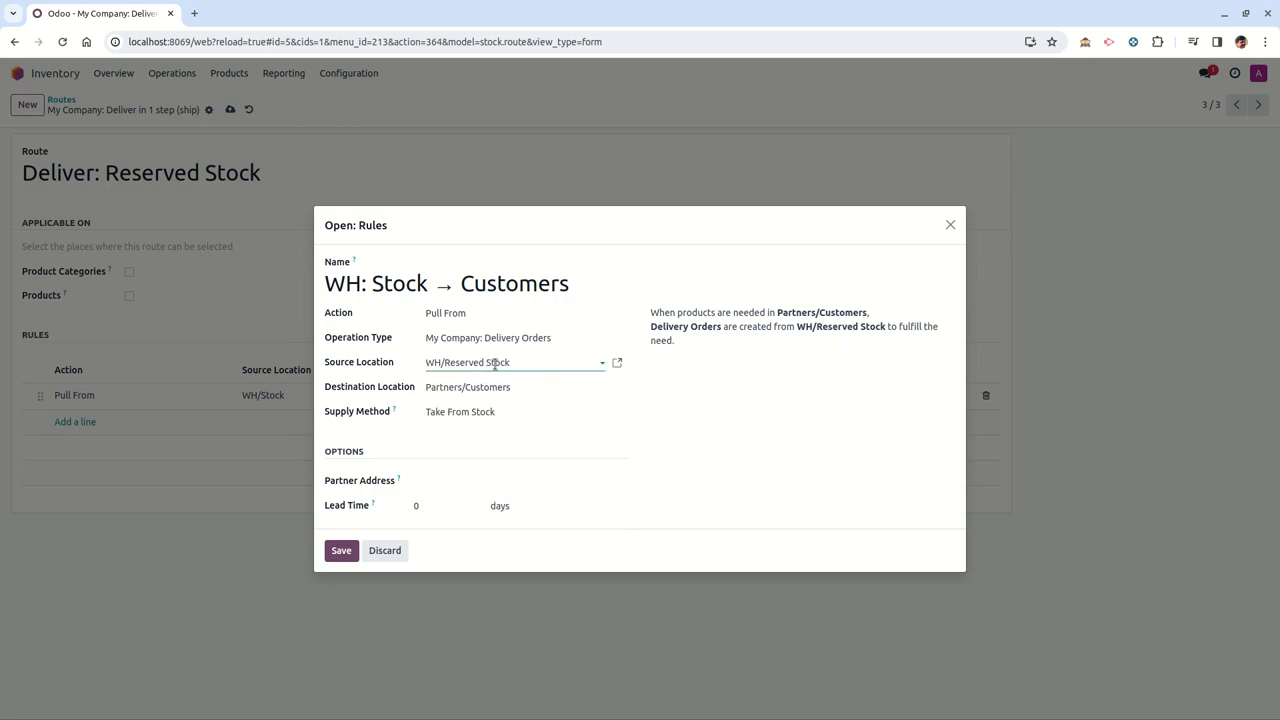
click(341, 550)
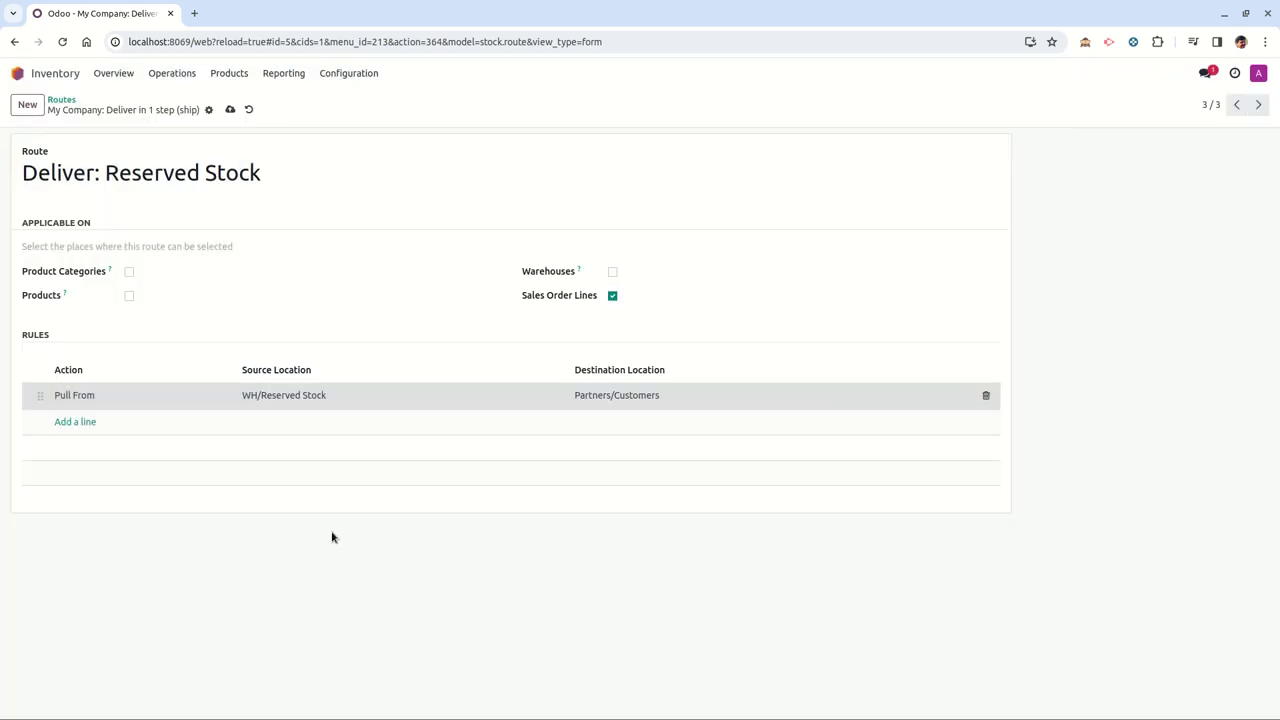
click(237, 110)
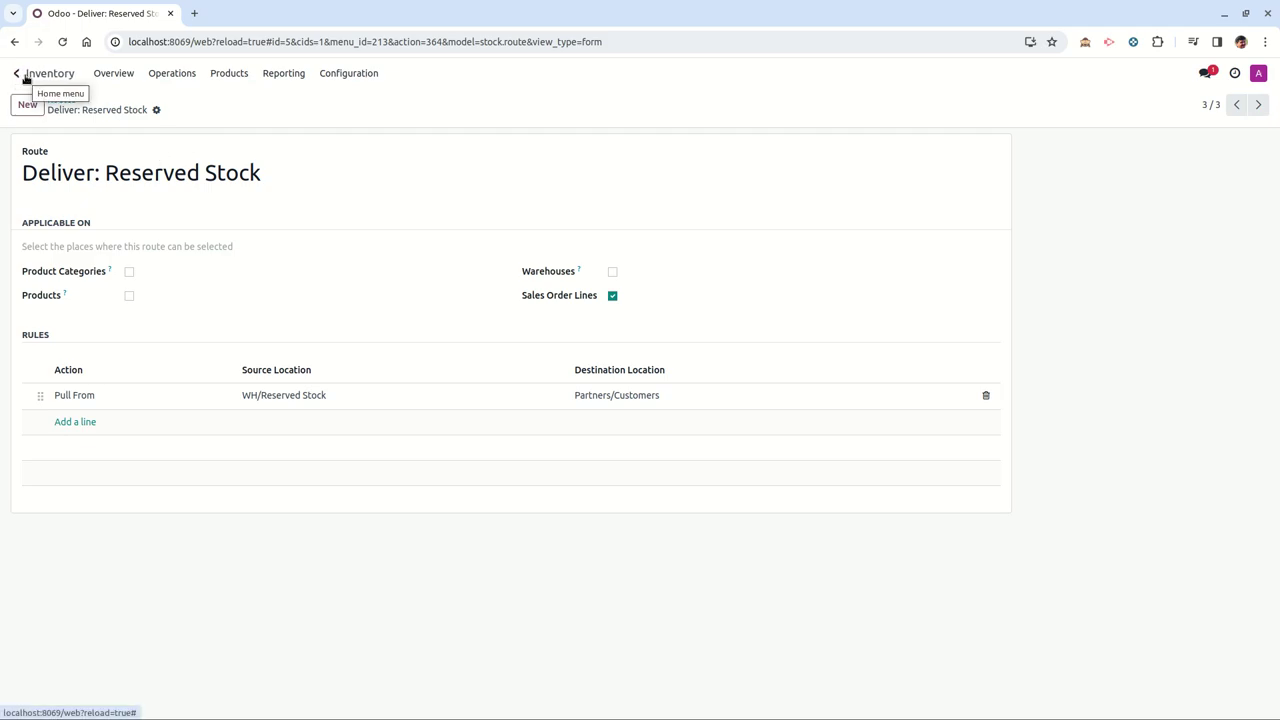
Create a new inventory product named Business Laptop.
click(121, 78)
click(371, 78)
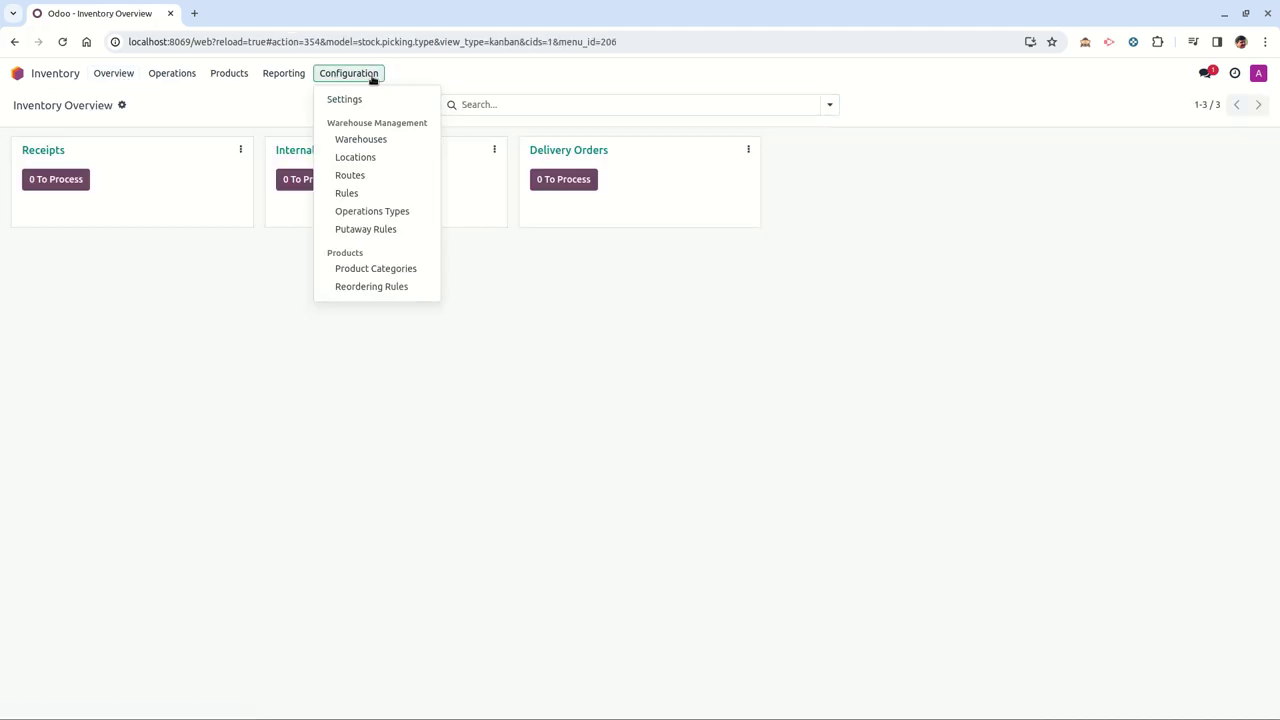
click(229, 73)
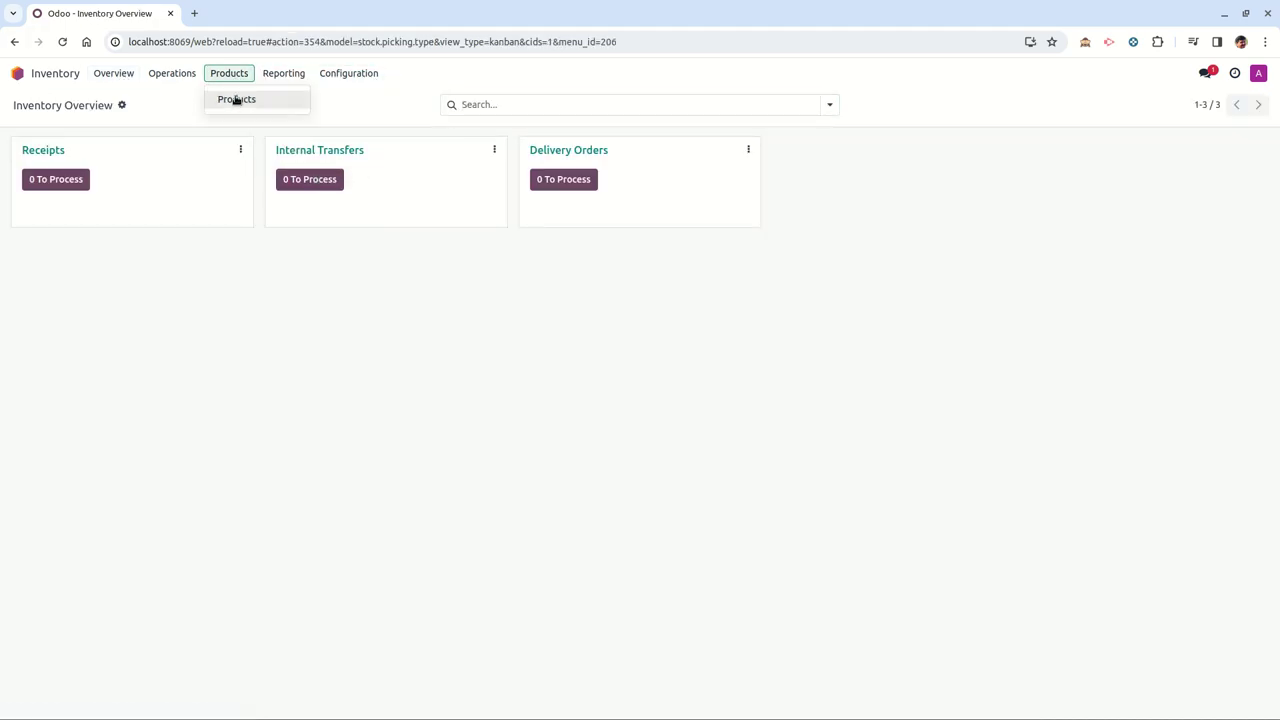
click(234, 97)
click(27, 106)
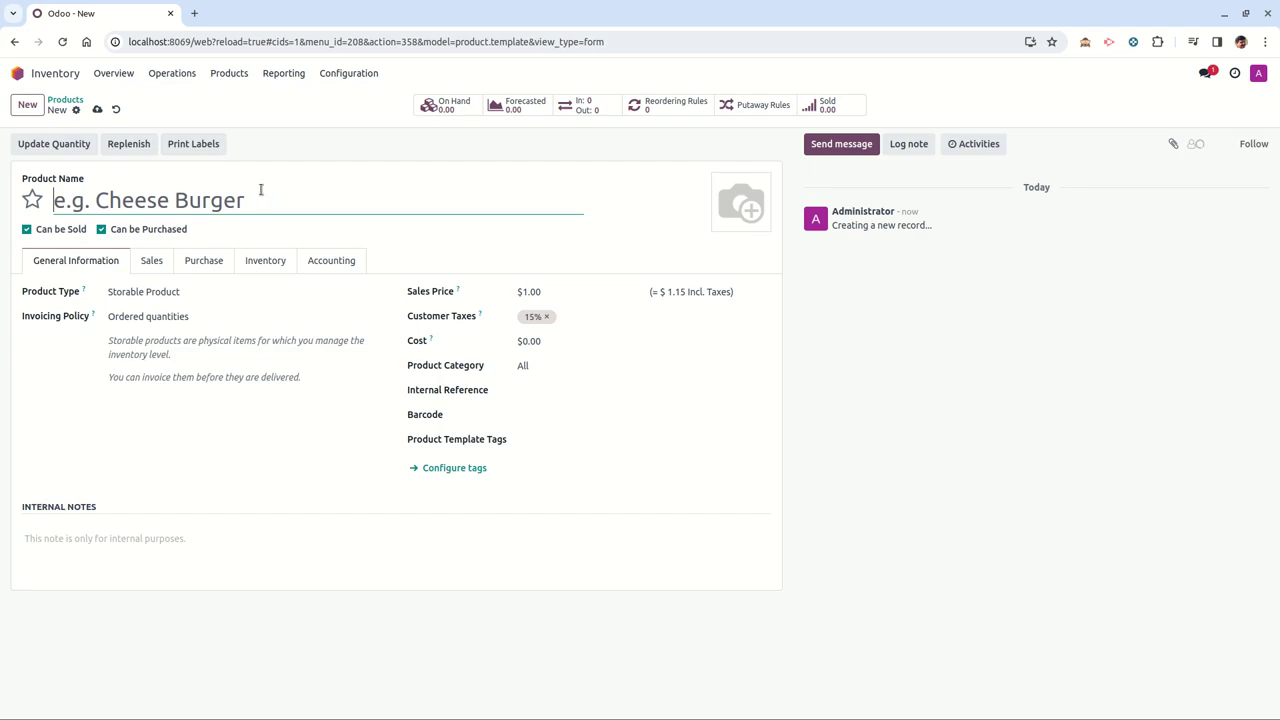
text(Busine)
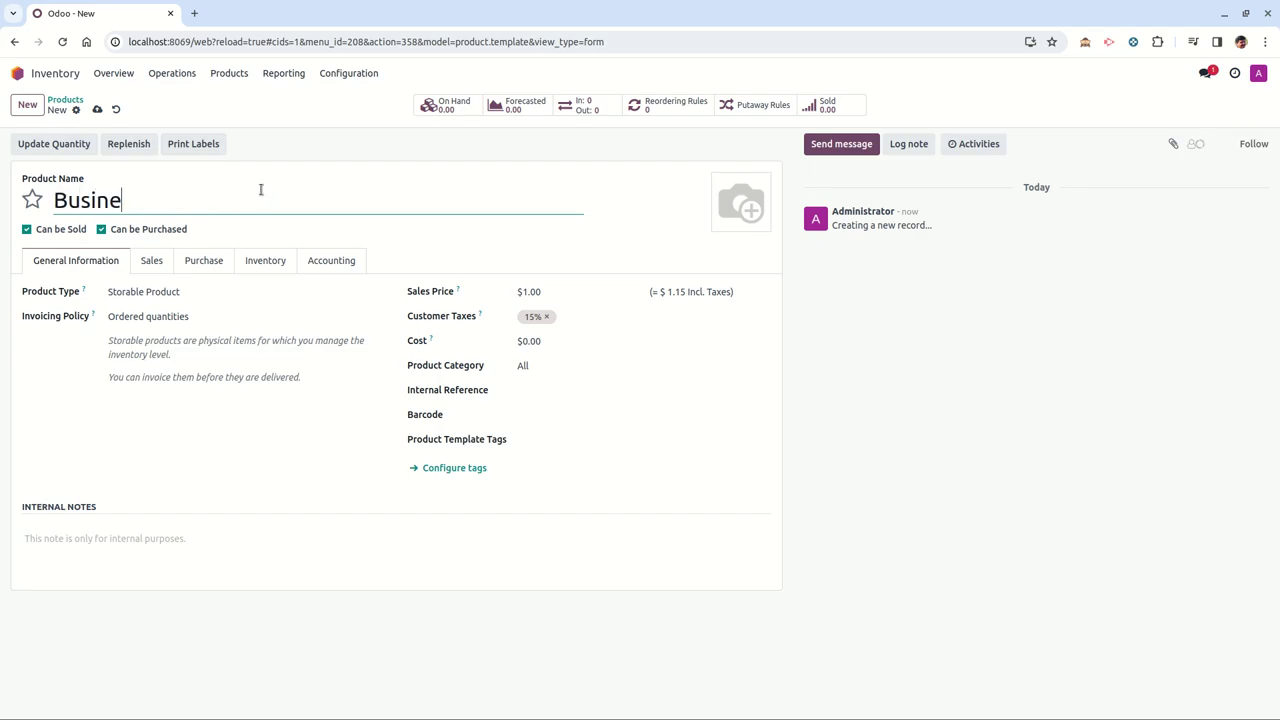
text(ss Laptop)
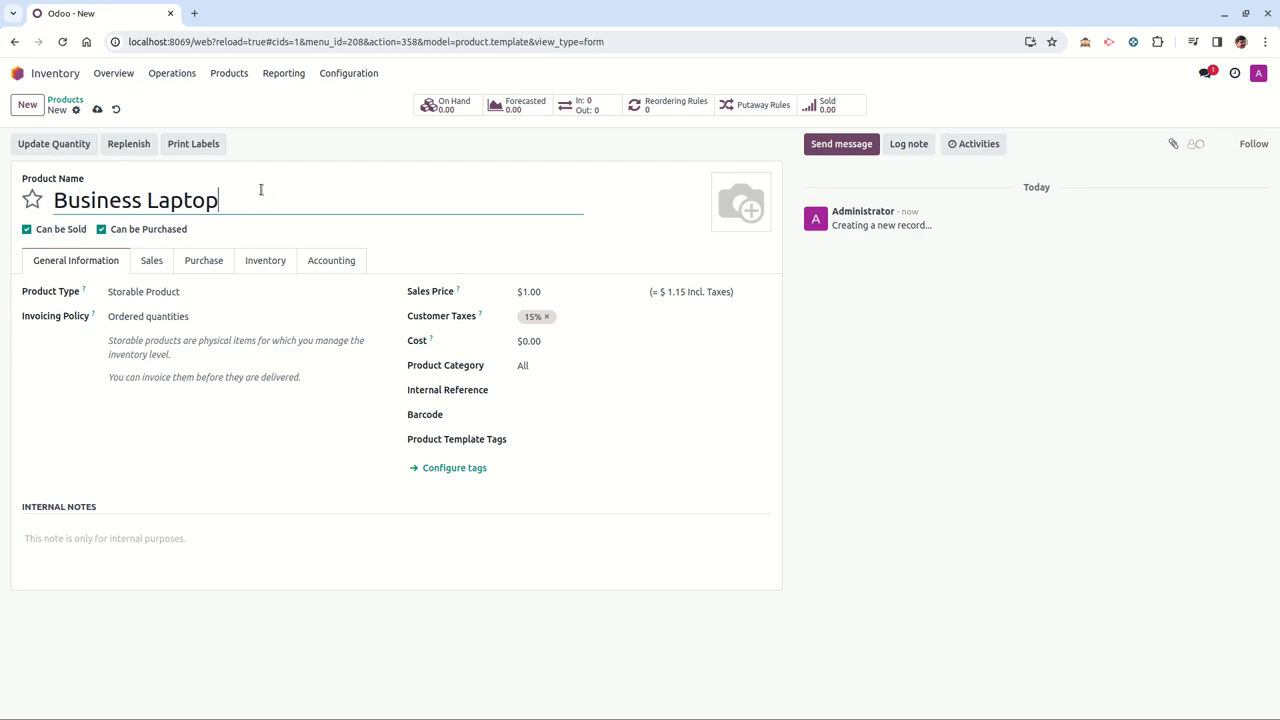
Set the Business Laptop's sales price to $1,250.00 and review its inventory options.
click(207, 295)
click(207, 295)
click(554, 291)
text(12)
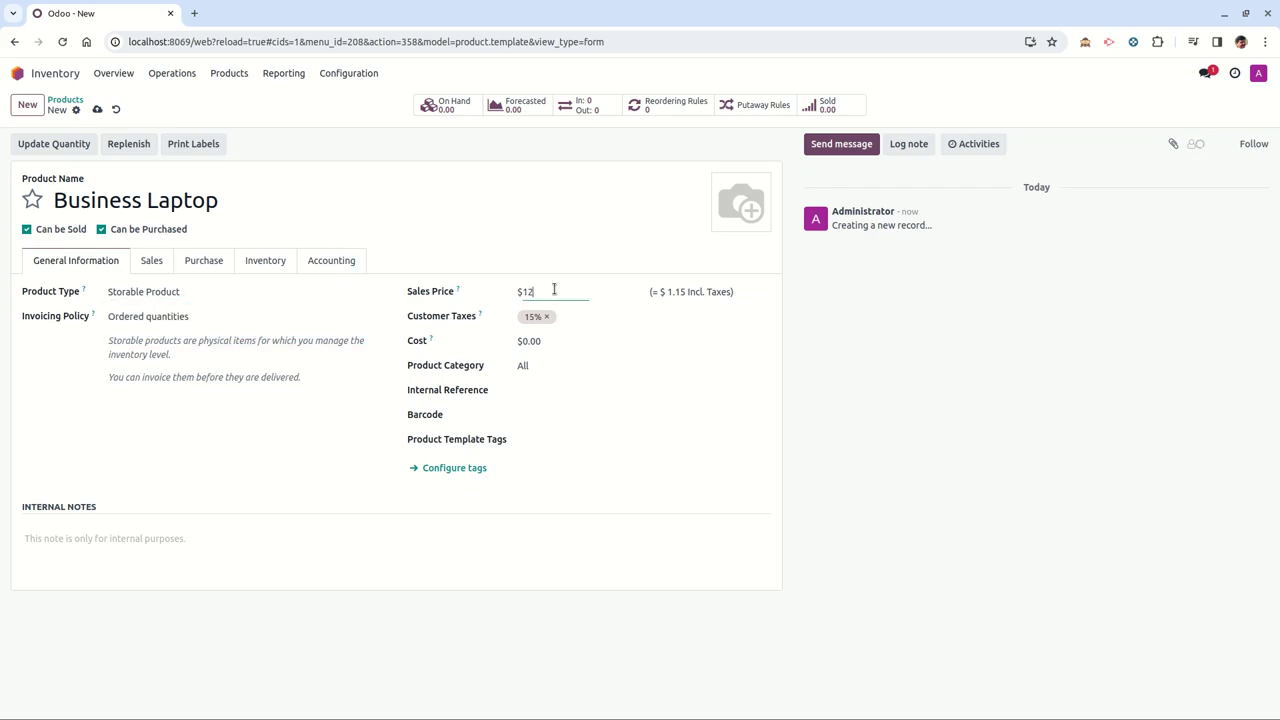
key(Tab)
click(257, 266)
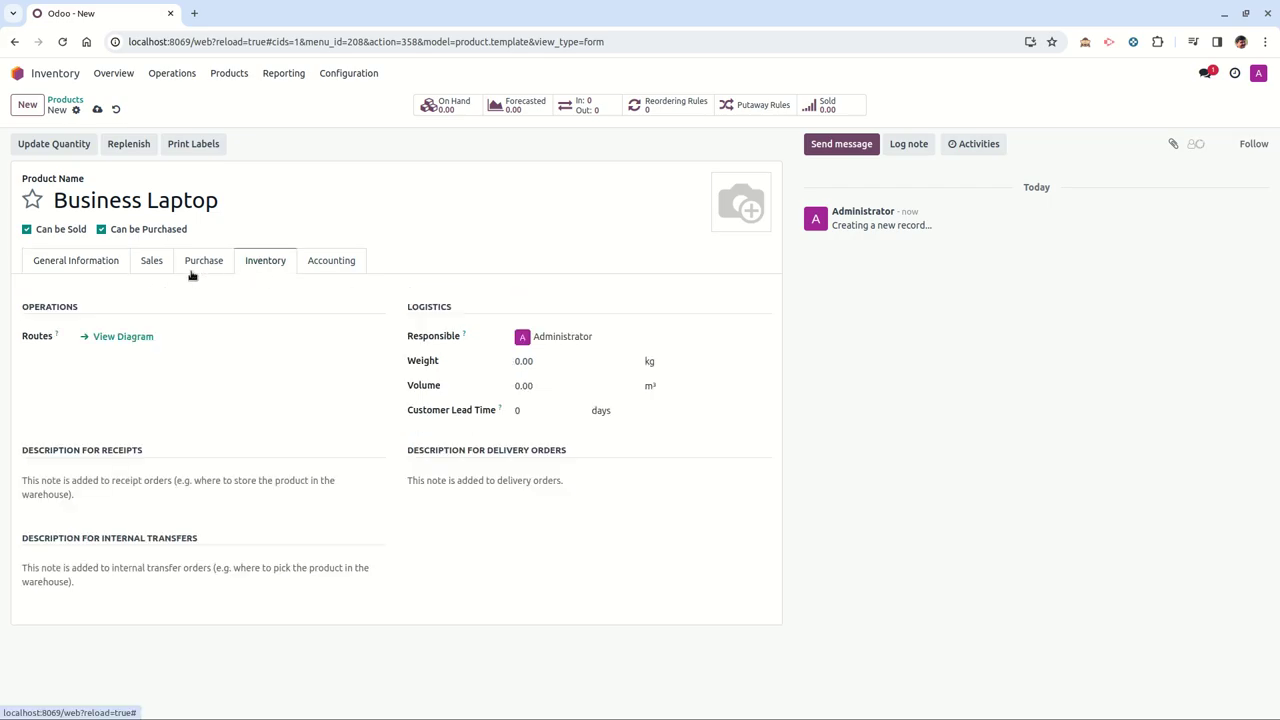
click(60, 264)
Update the product's quantity with a new line counting 60 units in WH/Stock.
click(55, 146)
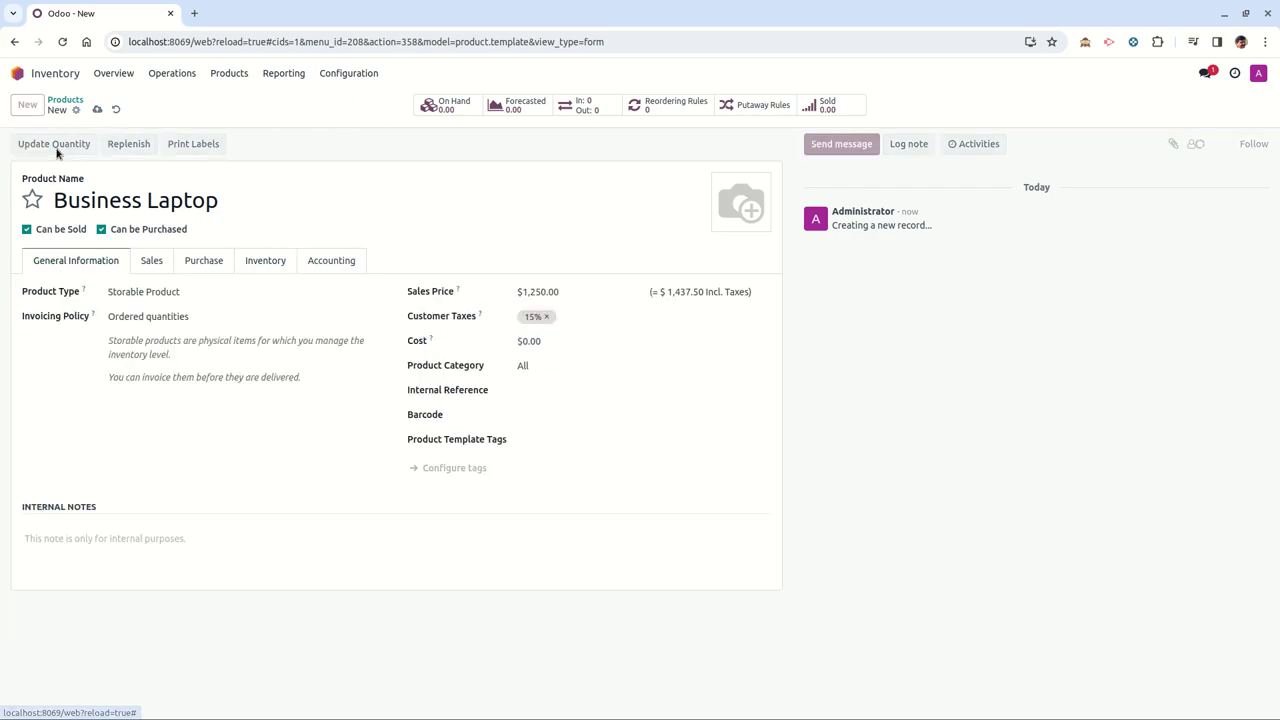
click(28, 105)
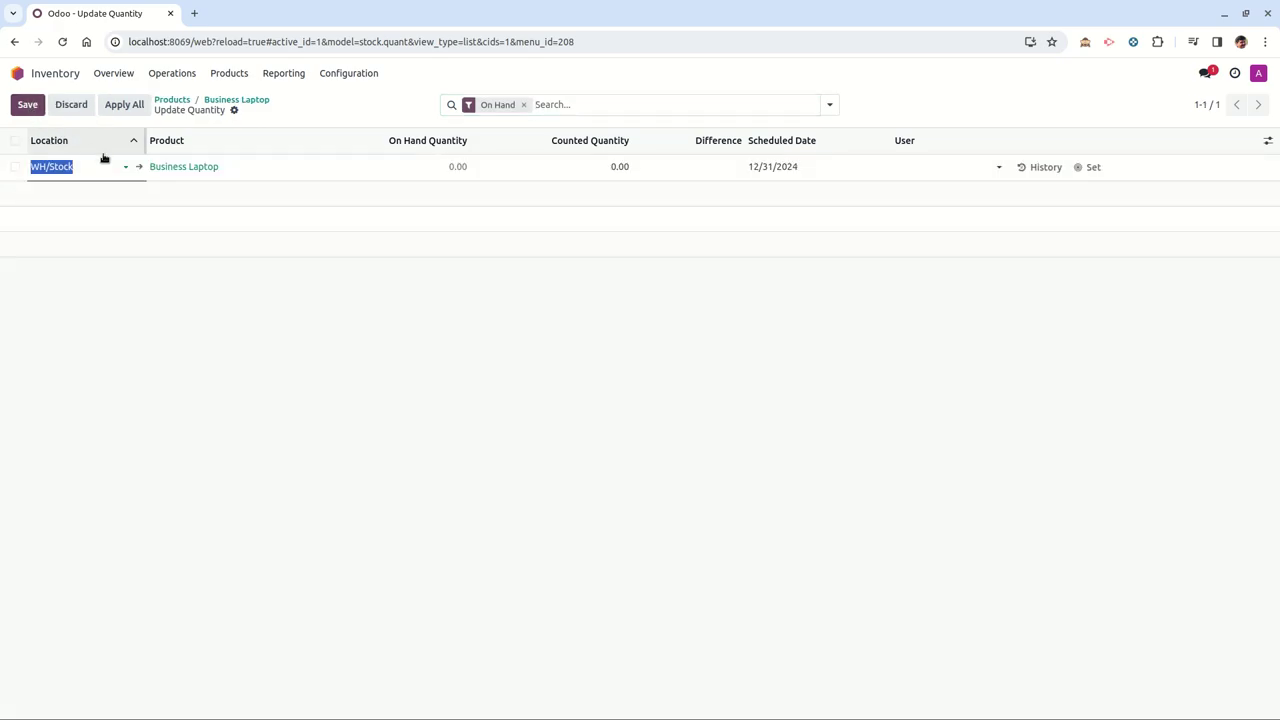
key(Tab)
text(60)
key(Return)
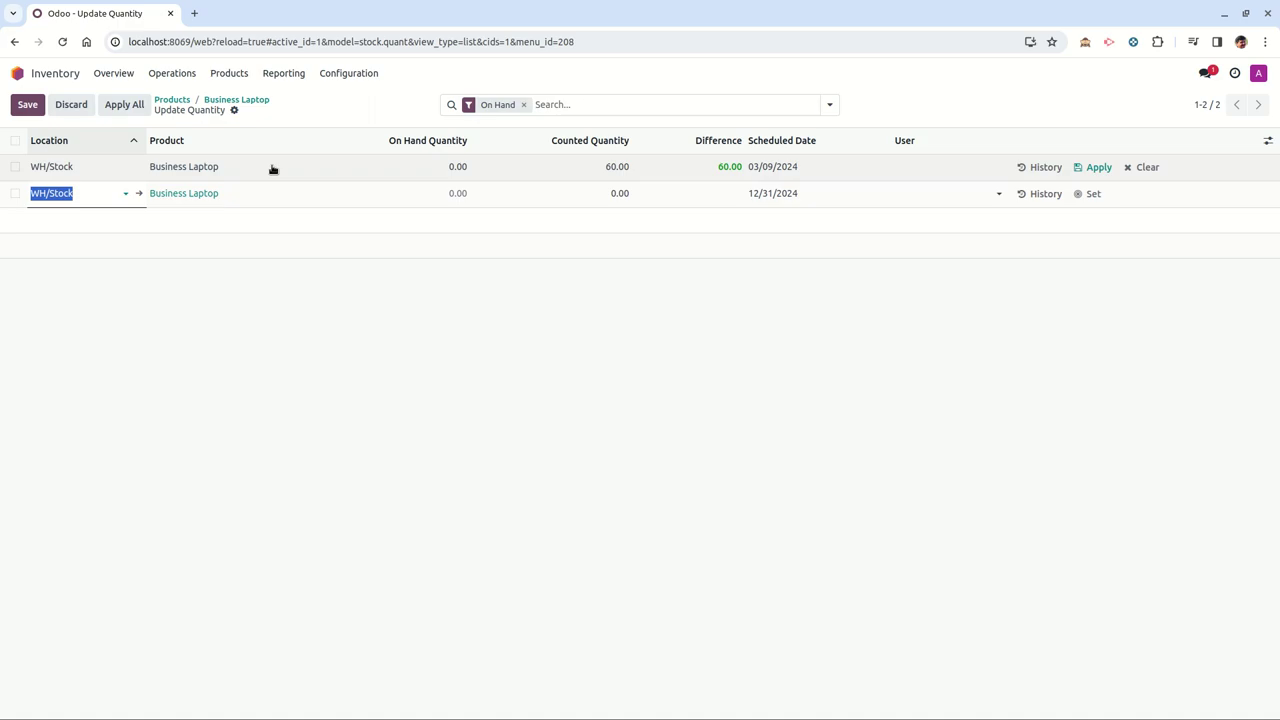
Fill in the second quantity line with location WH/Reserved Stock and a counted quantity of 140, and save it.
text(re)
key(Tab)
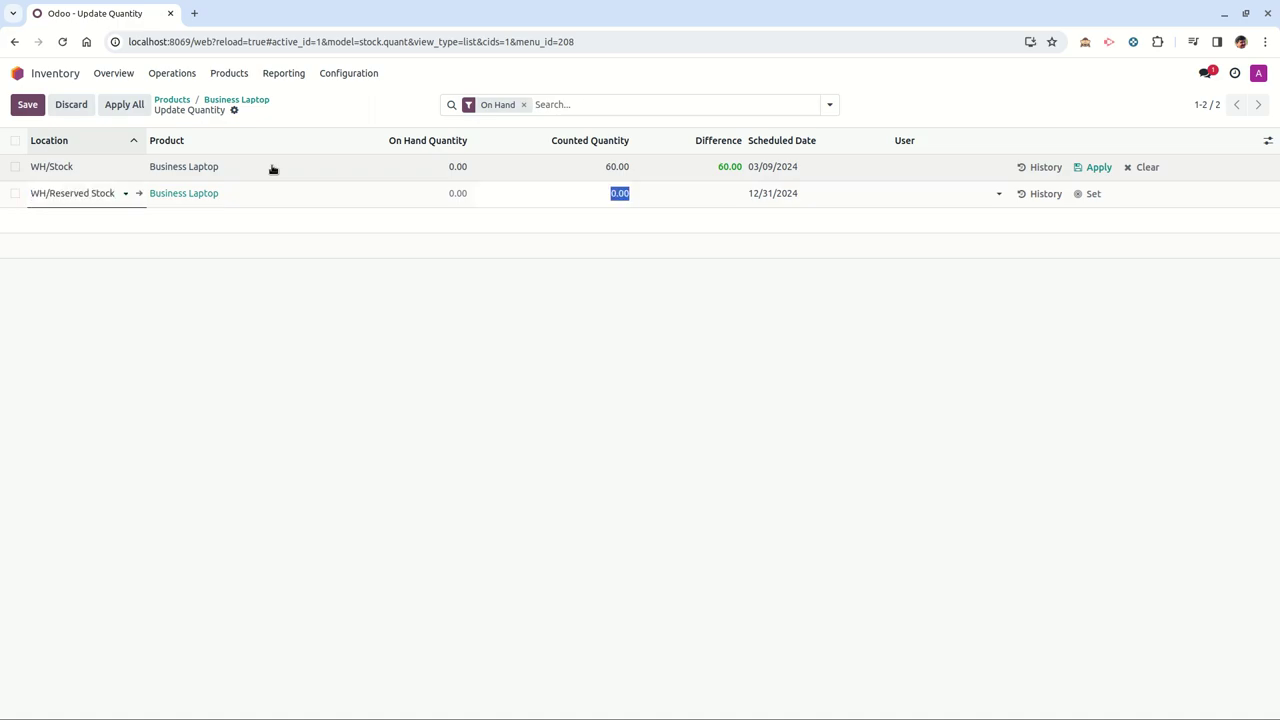
text(140)
key(Tab)
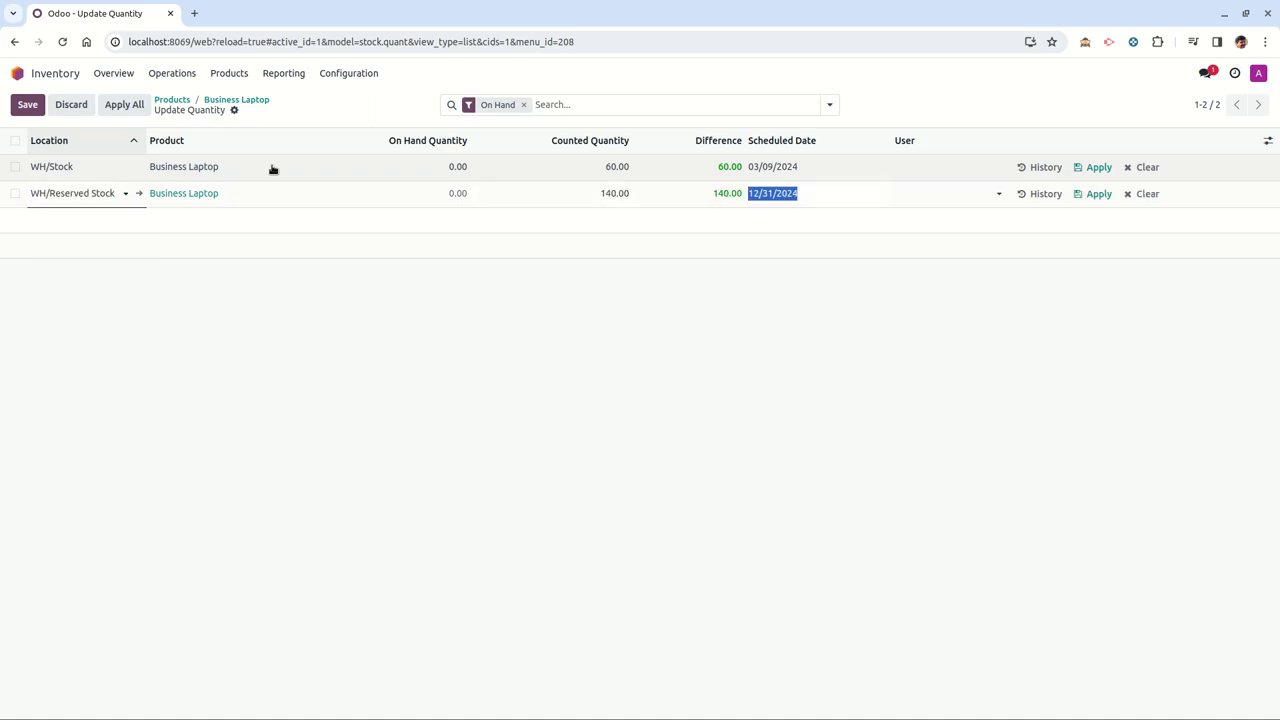
click(789, 374)
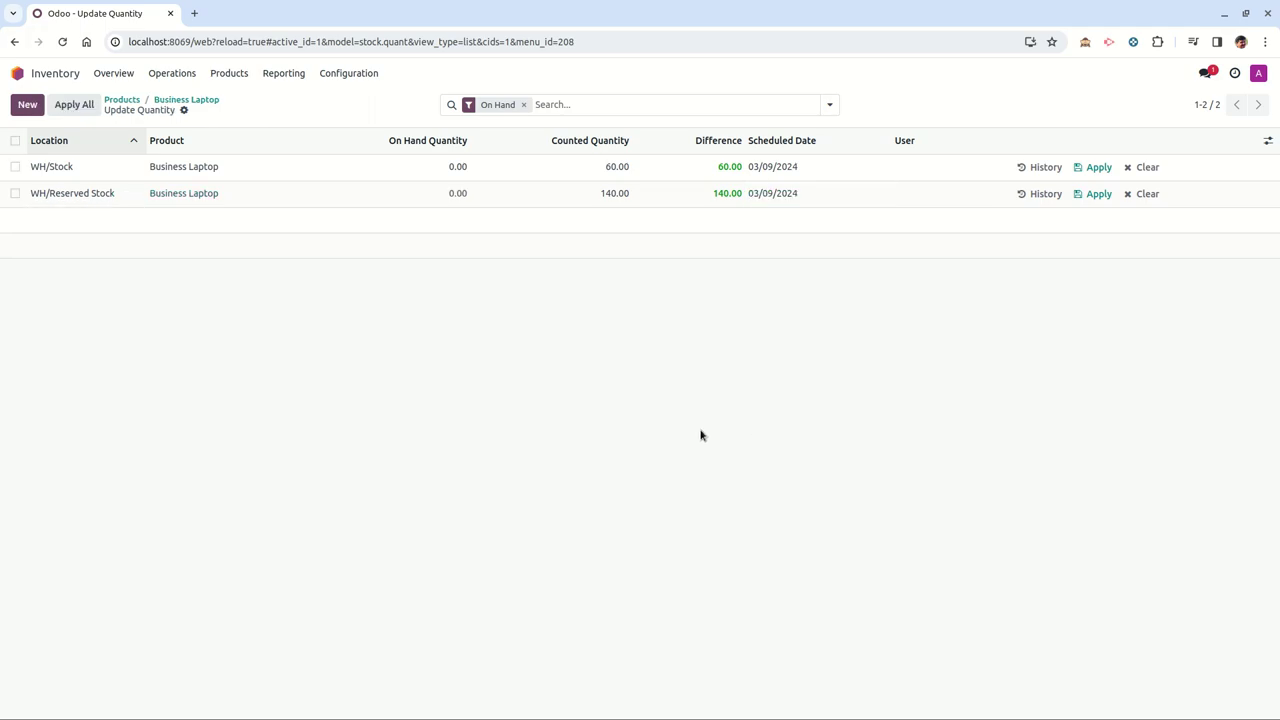
Apply the counted quantities of both Business Laptop lines with the inventory adjustment reason "Opening Stock".
click(15, 140)
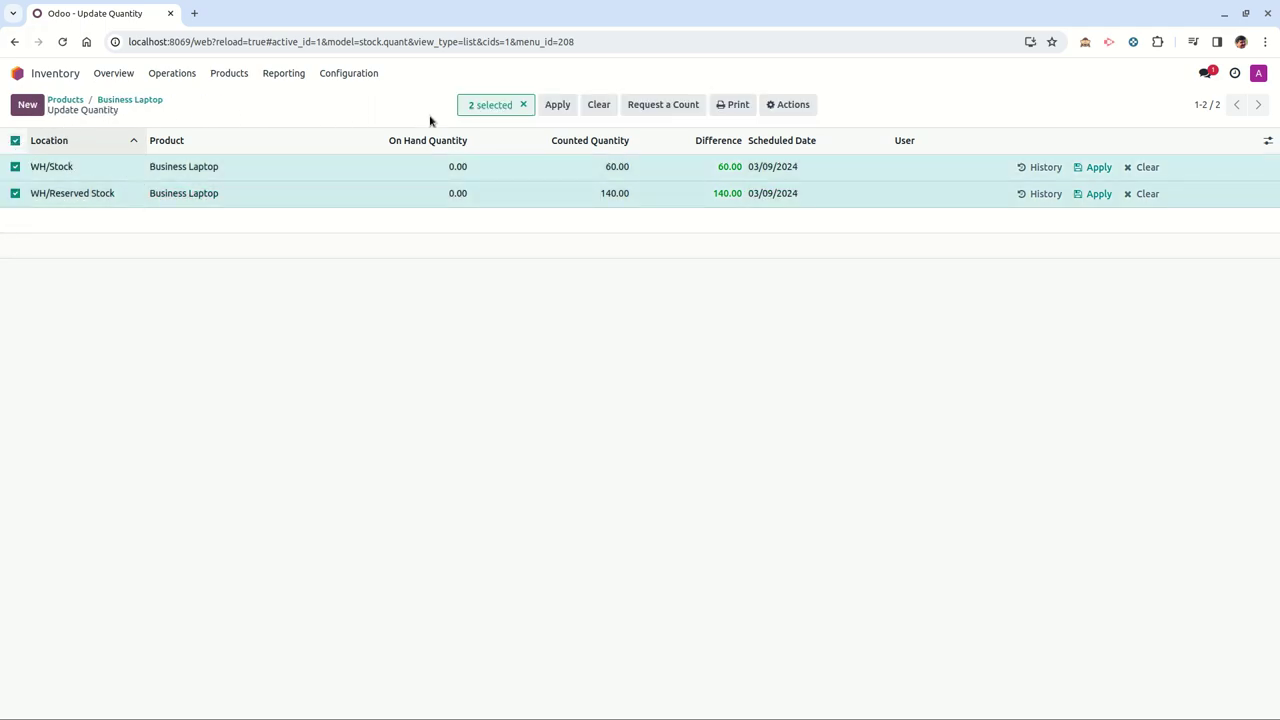
click(560, 106)
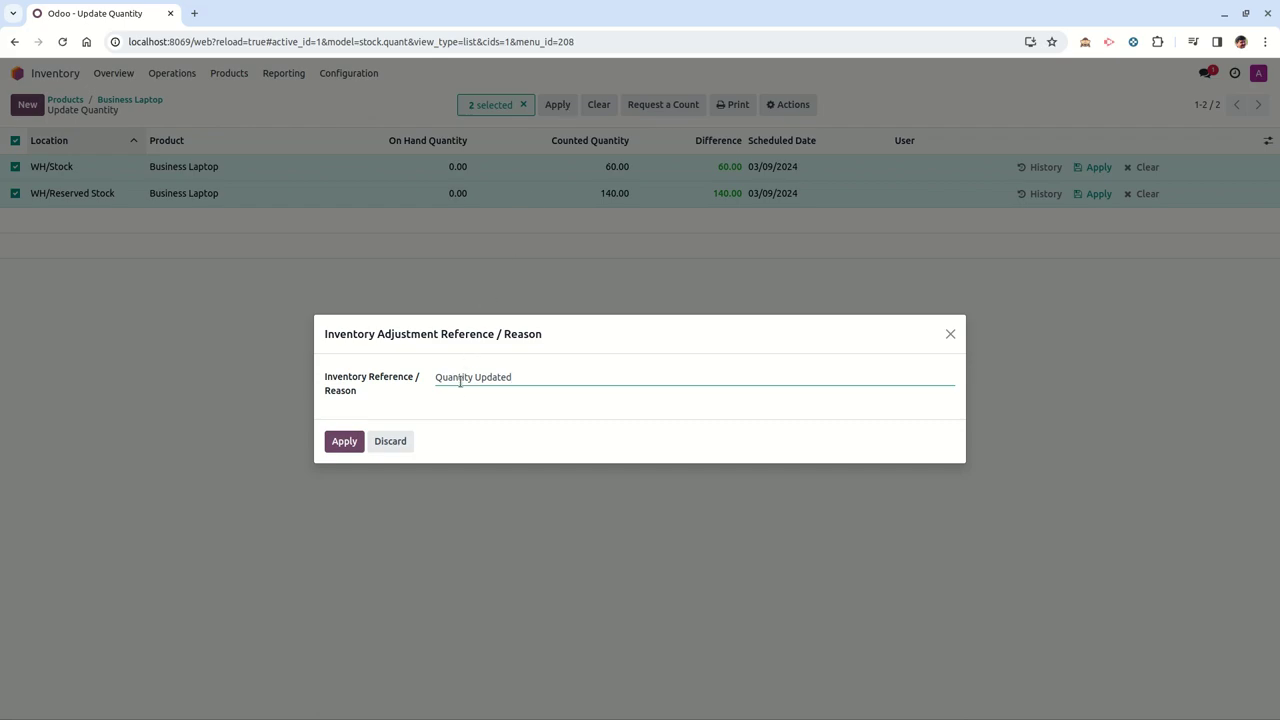
drag(518, 378, 303, 370)
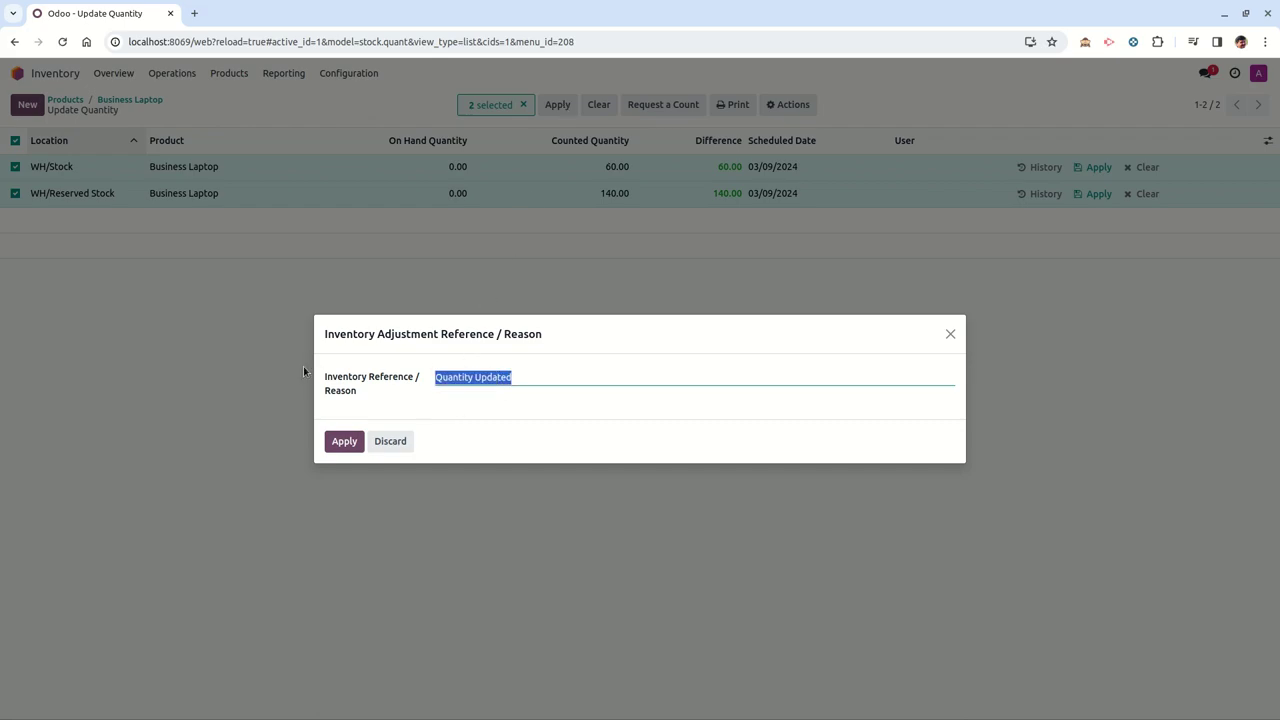
text(Opening Stock)
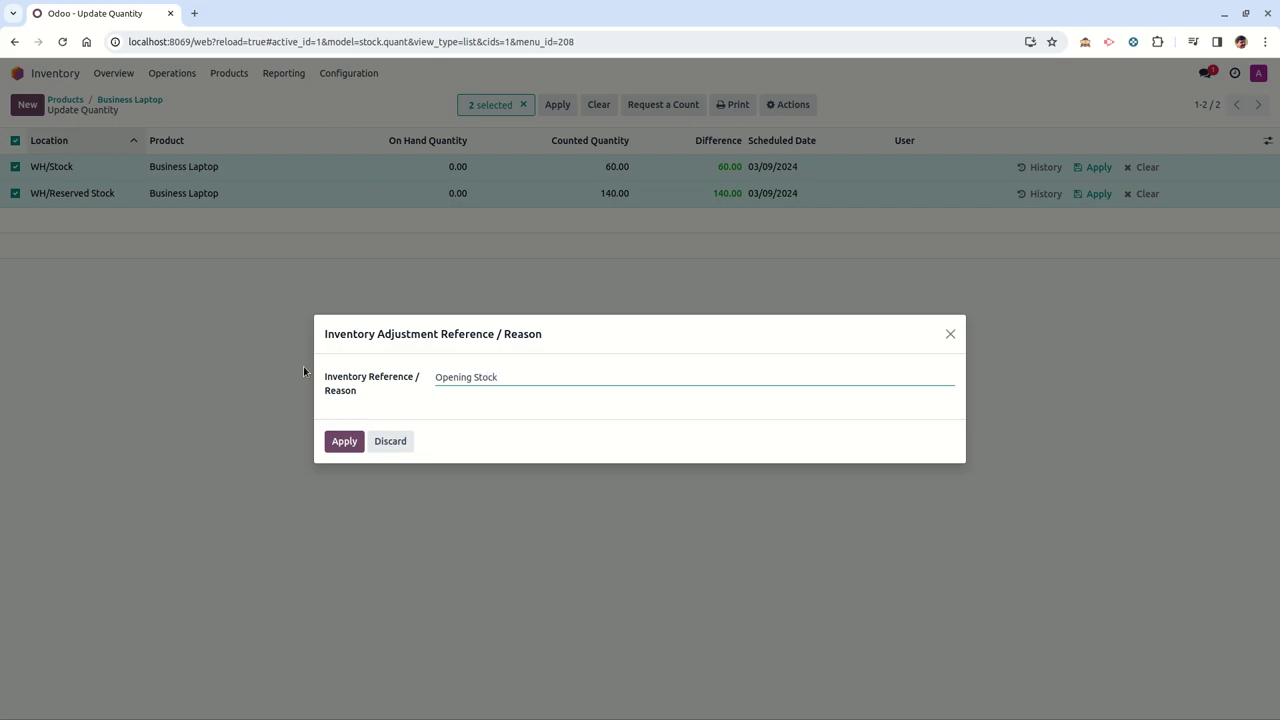
click(346, 447)
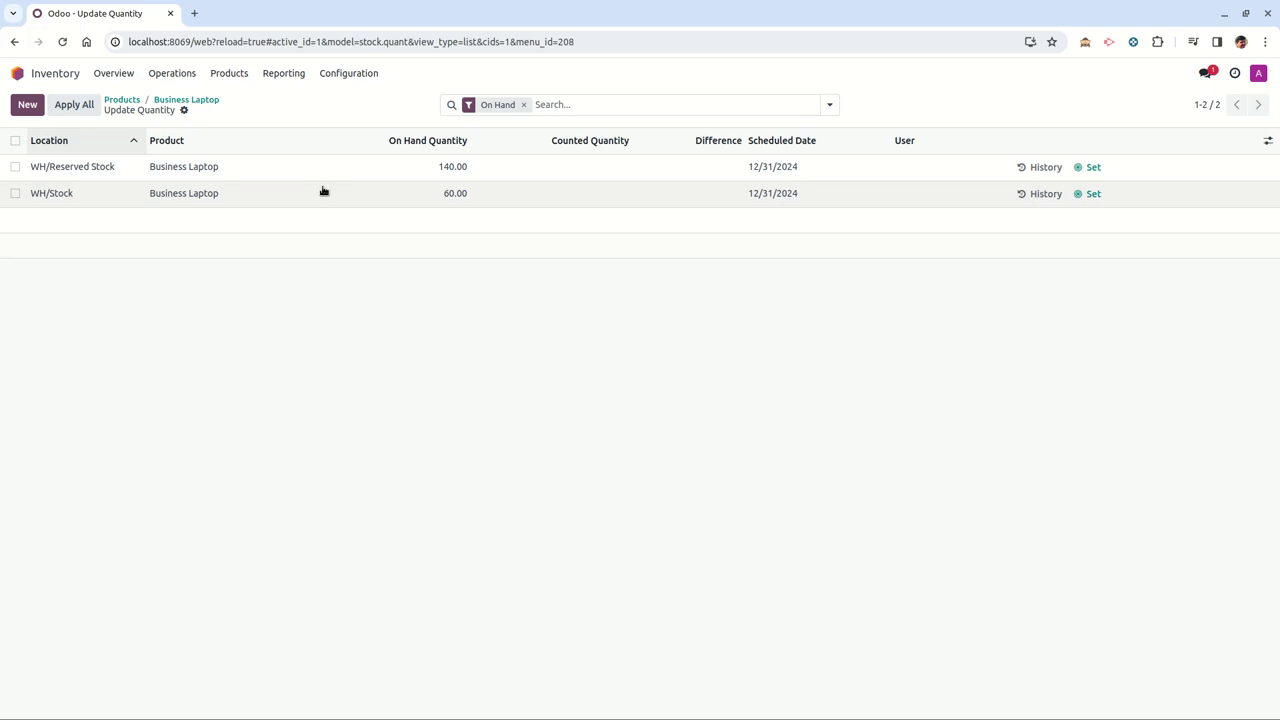
Check the Business Laptop's on-hand quantity per location from its product form and from the stock report.
click(187, 100)
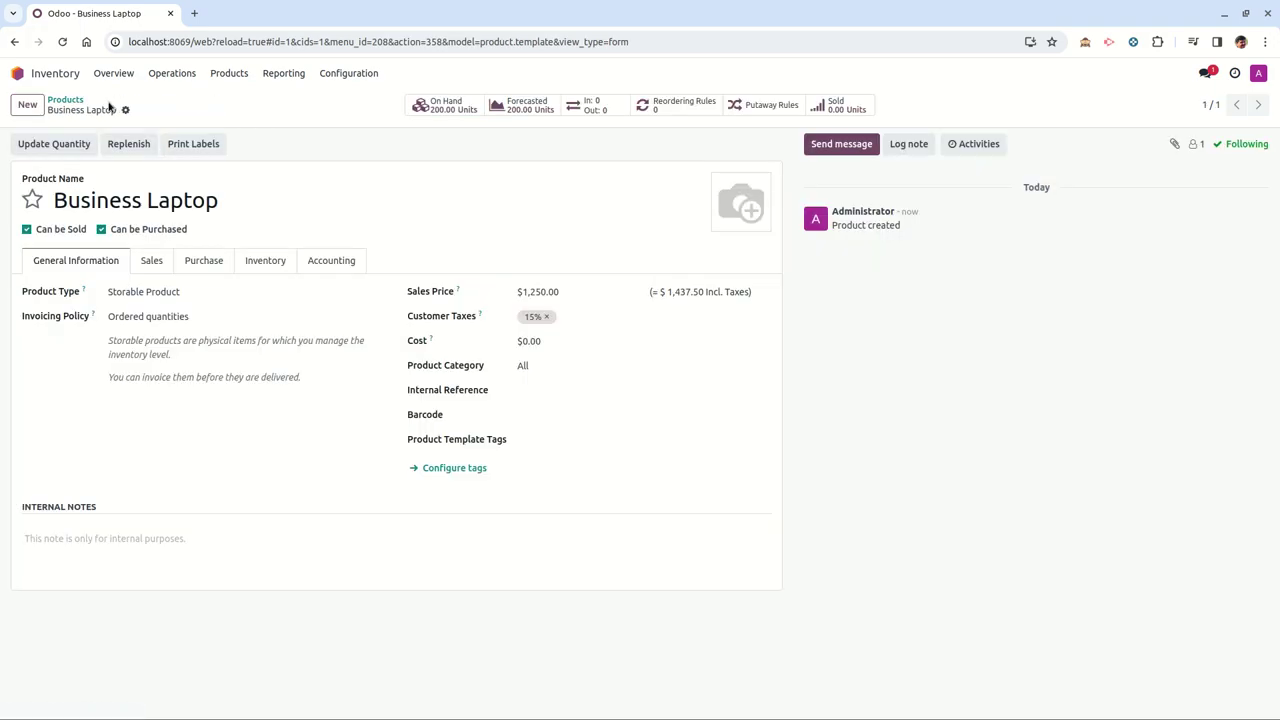
click(443, 105)
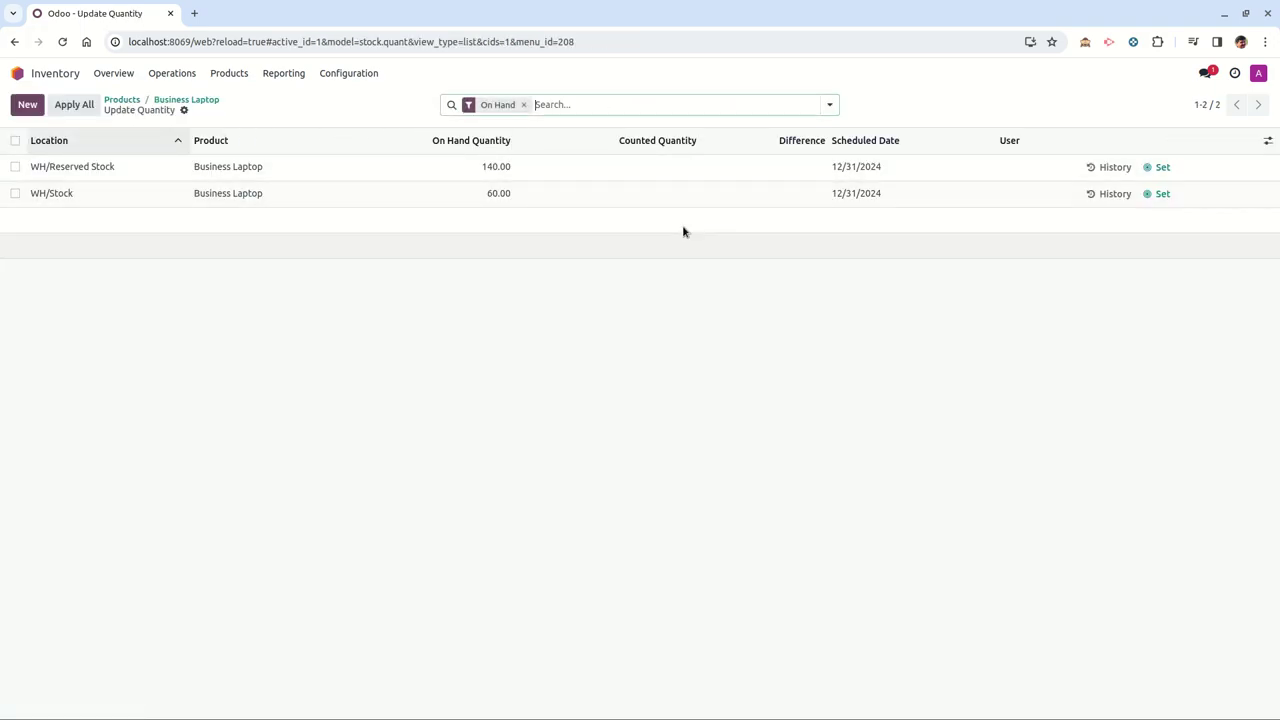
click(277, 75)
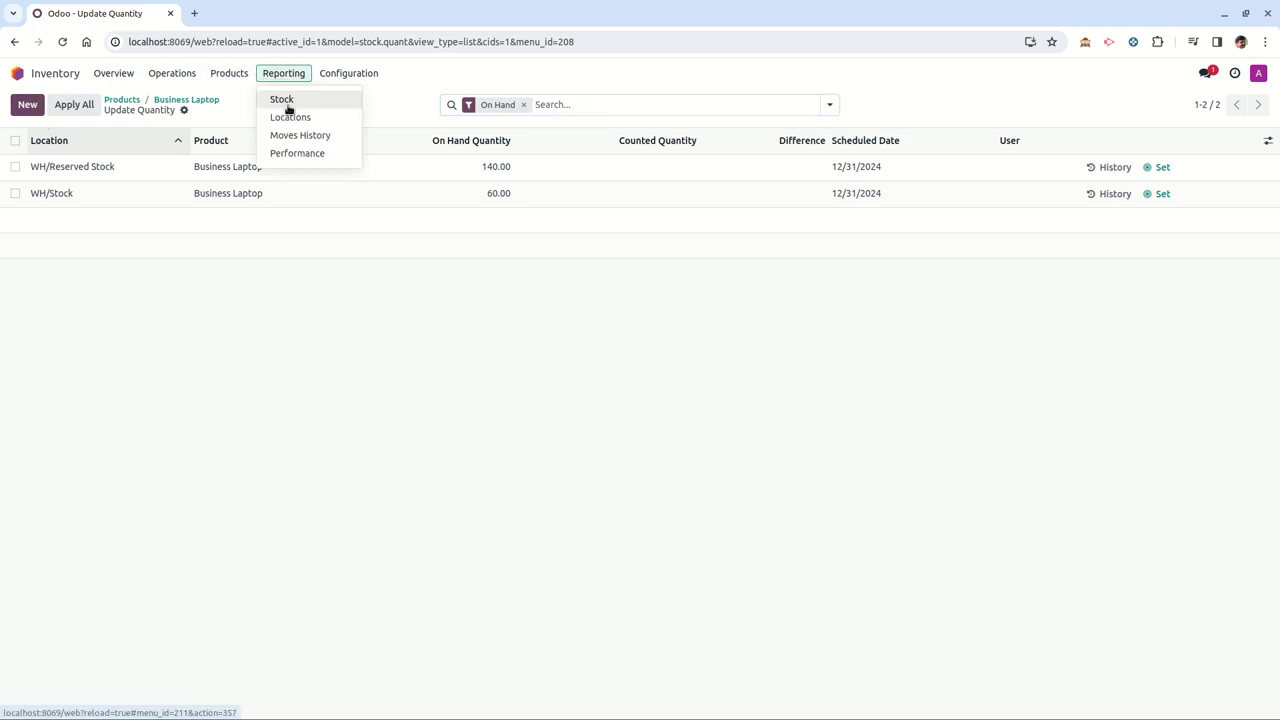
click(284, 102)
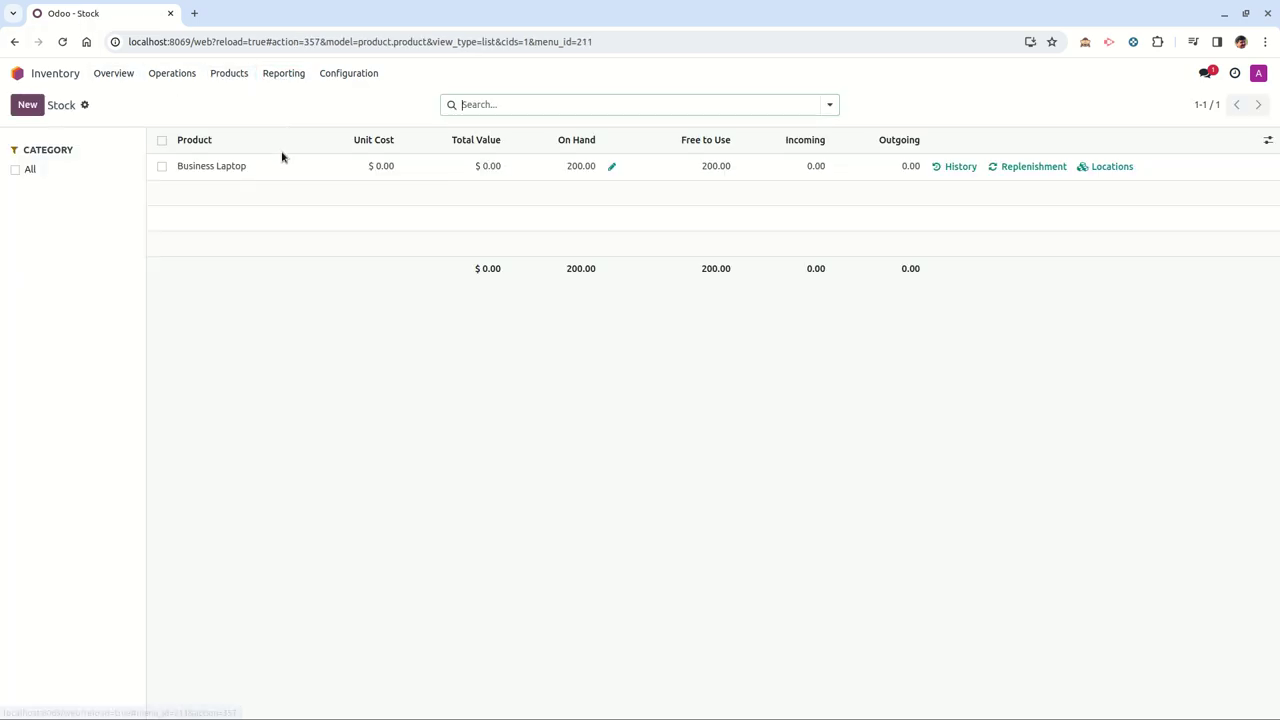
click(608, 167)
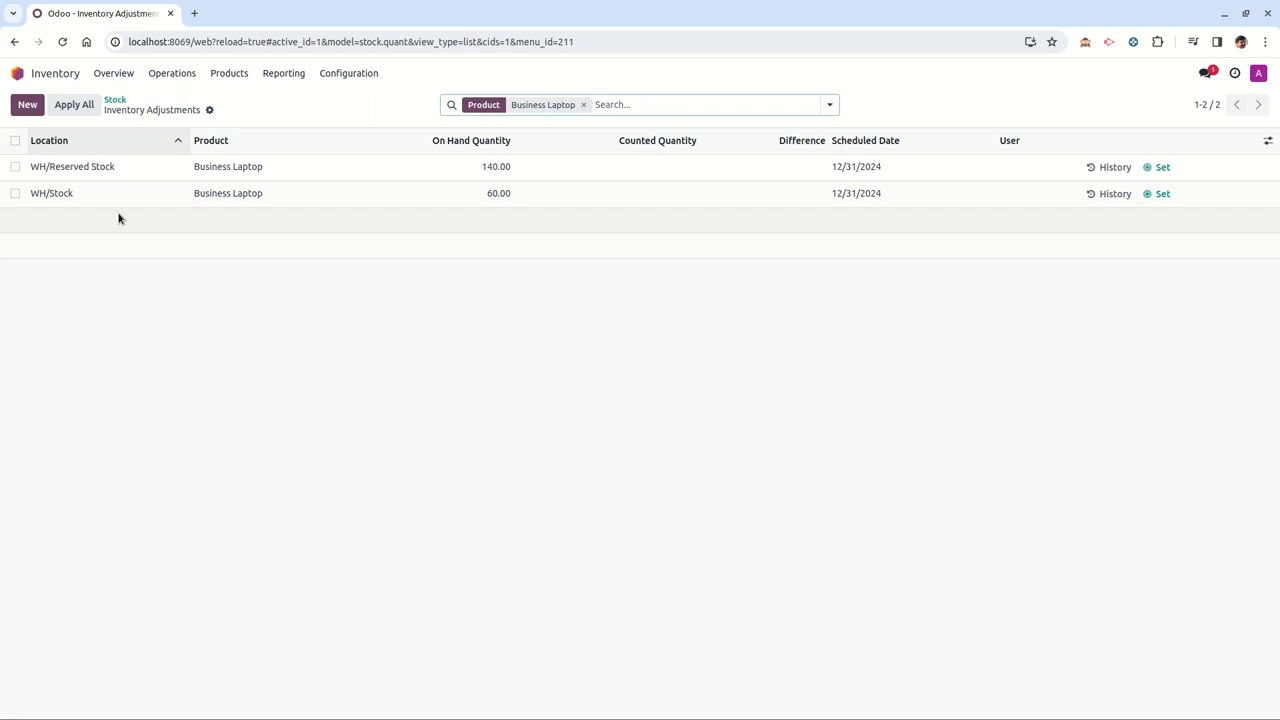
Switch to the Sales app and start a new quotation for a newly created customer named "Customer #1".
click(19, 72)
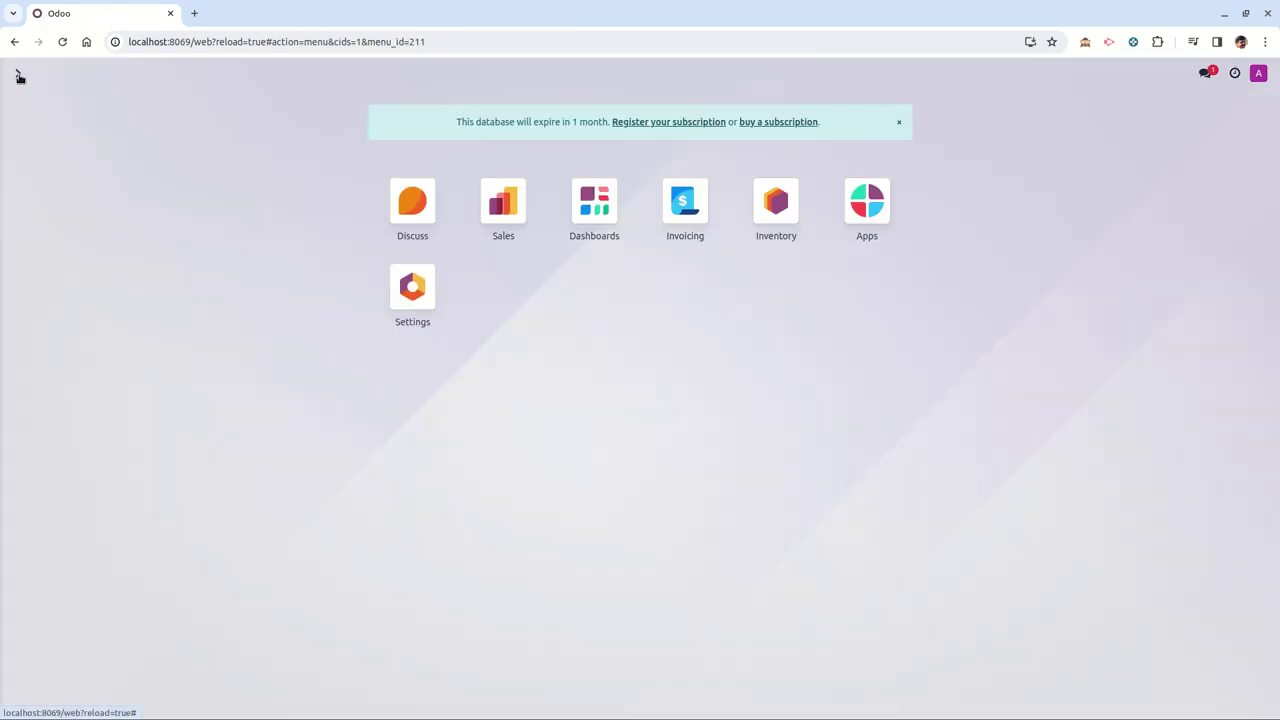
click(509, 228)
click(27, 105)
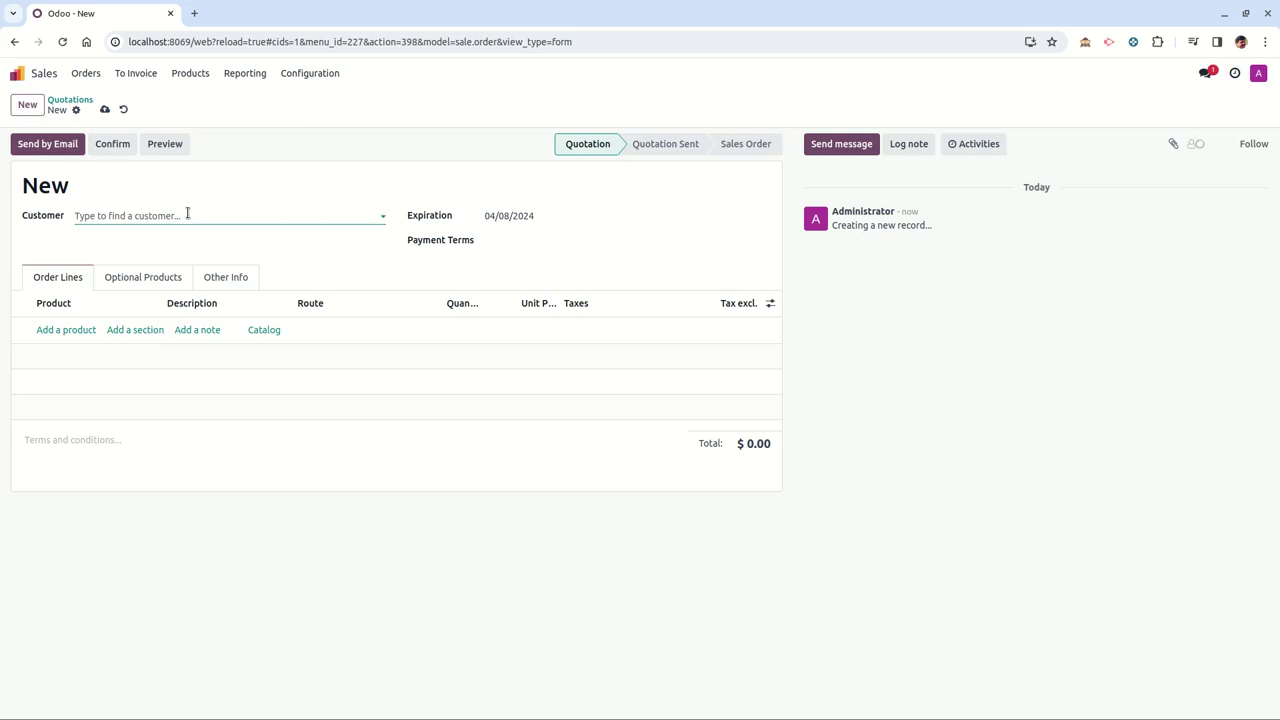
text(Custom)
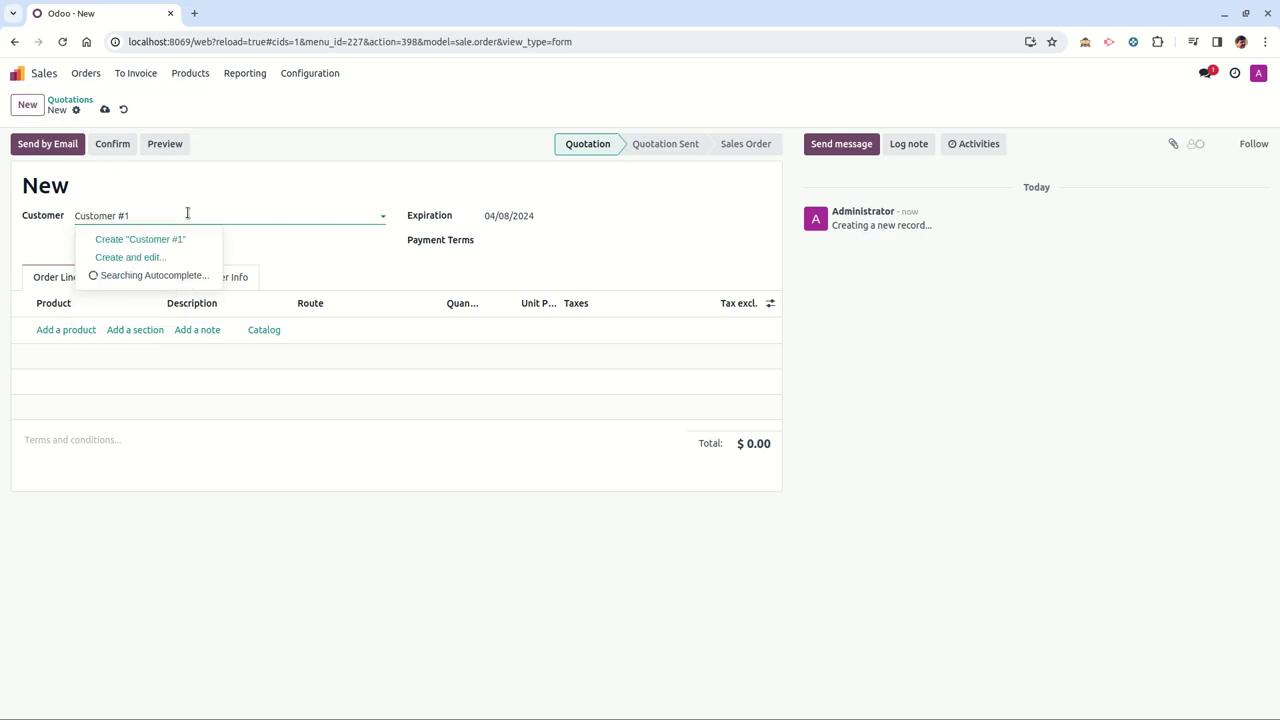
text(er #1)
key(Return)
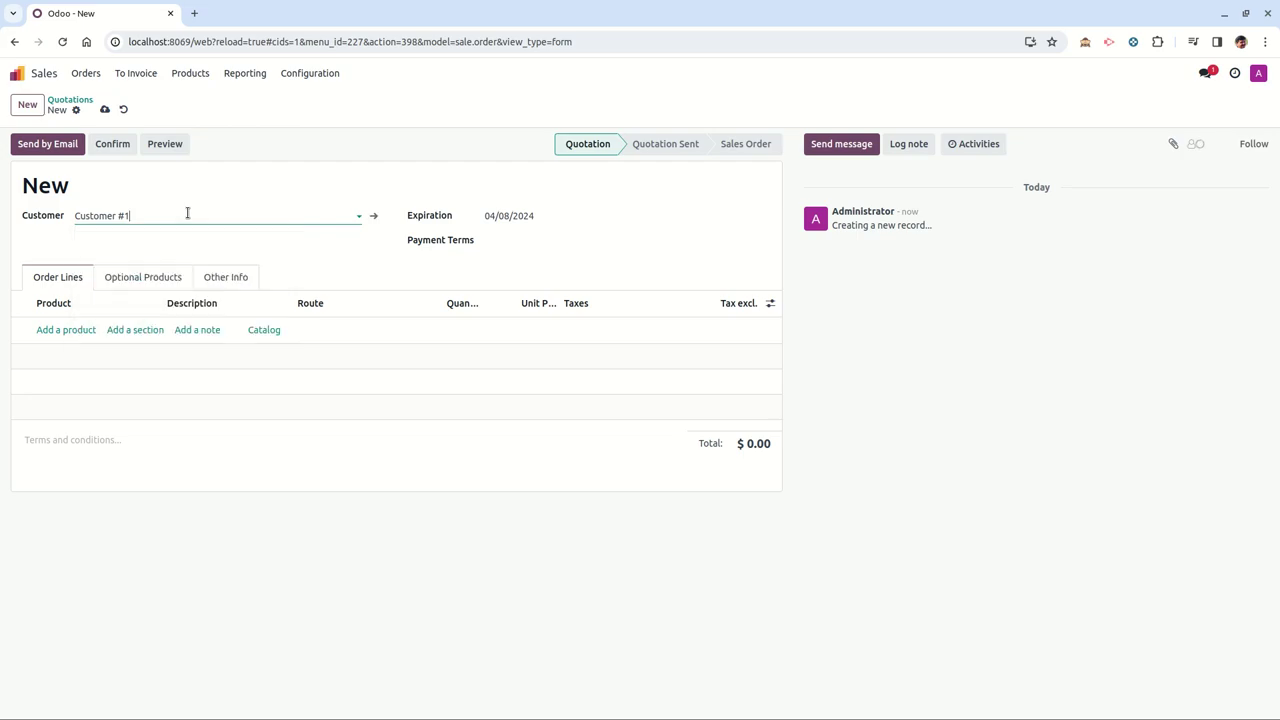
Add a Business Laptop order line with a quantity of 4 and no route.
click(77, 330)
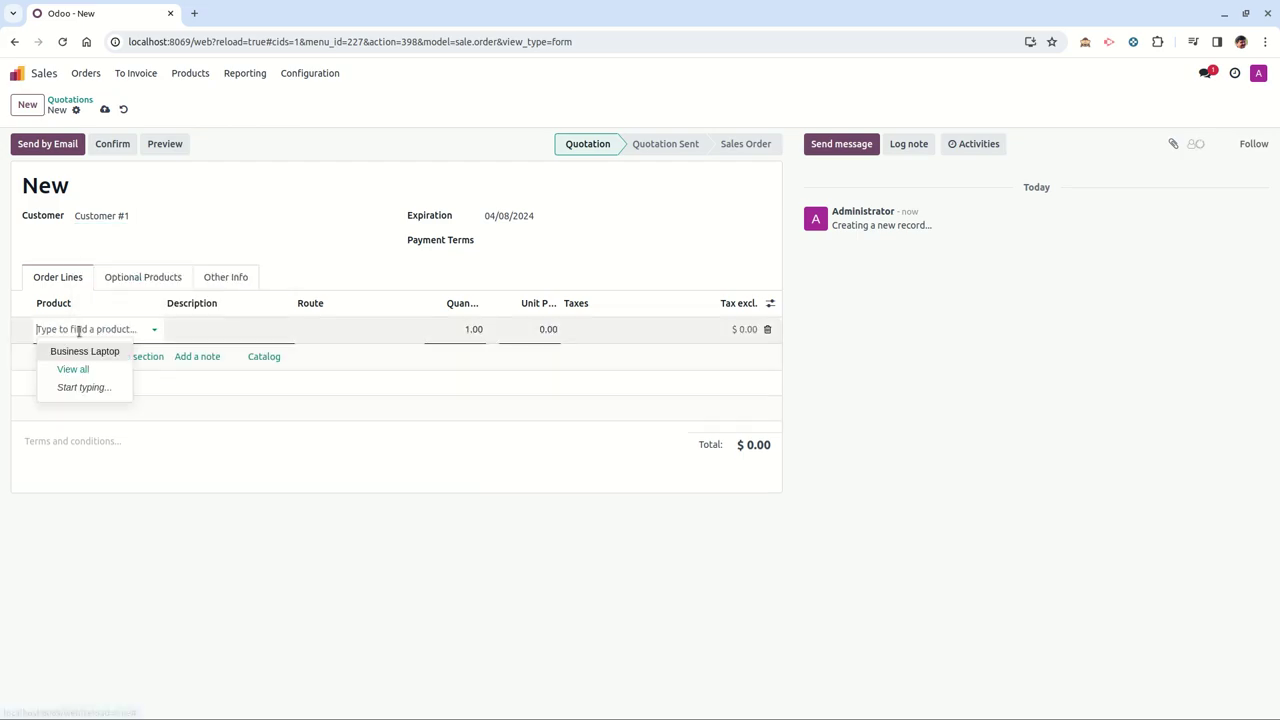
click(84, 353)
key(Tab)
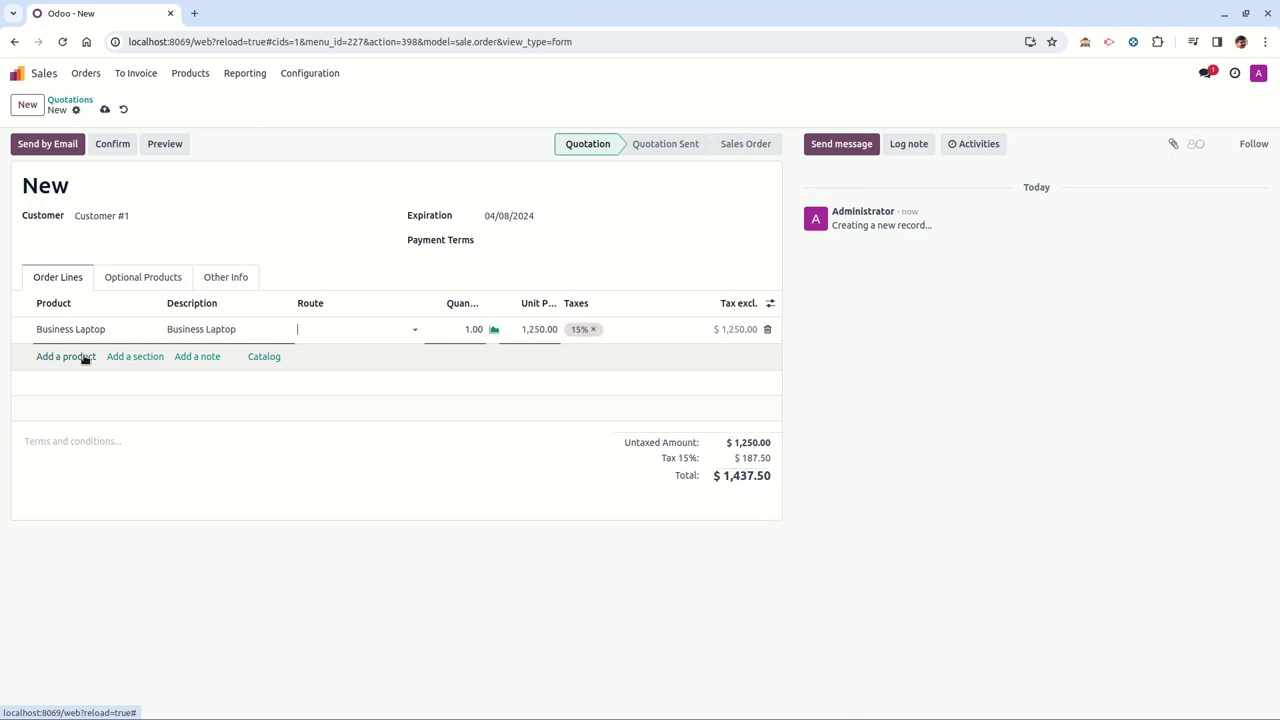
click(474, 329)
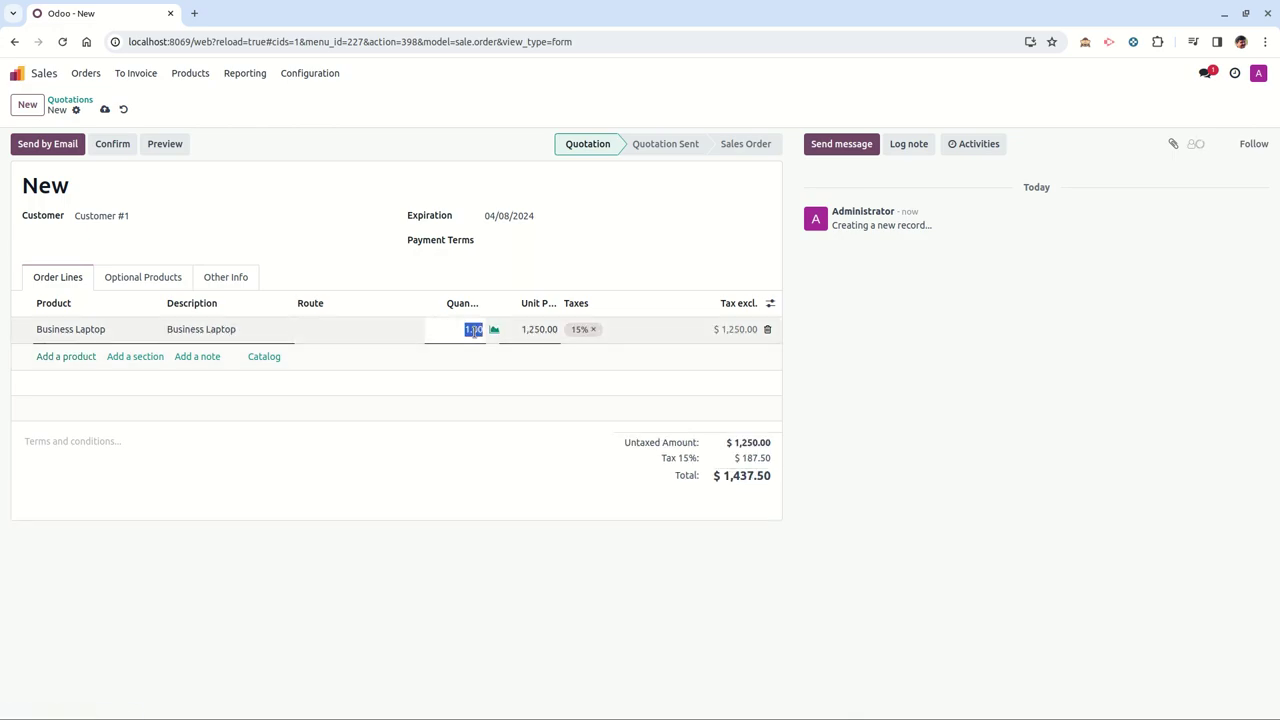
text(4)
key(Return)
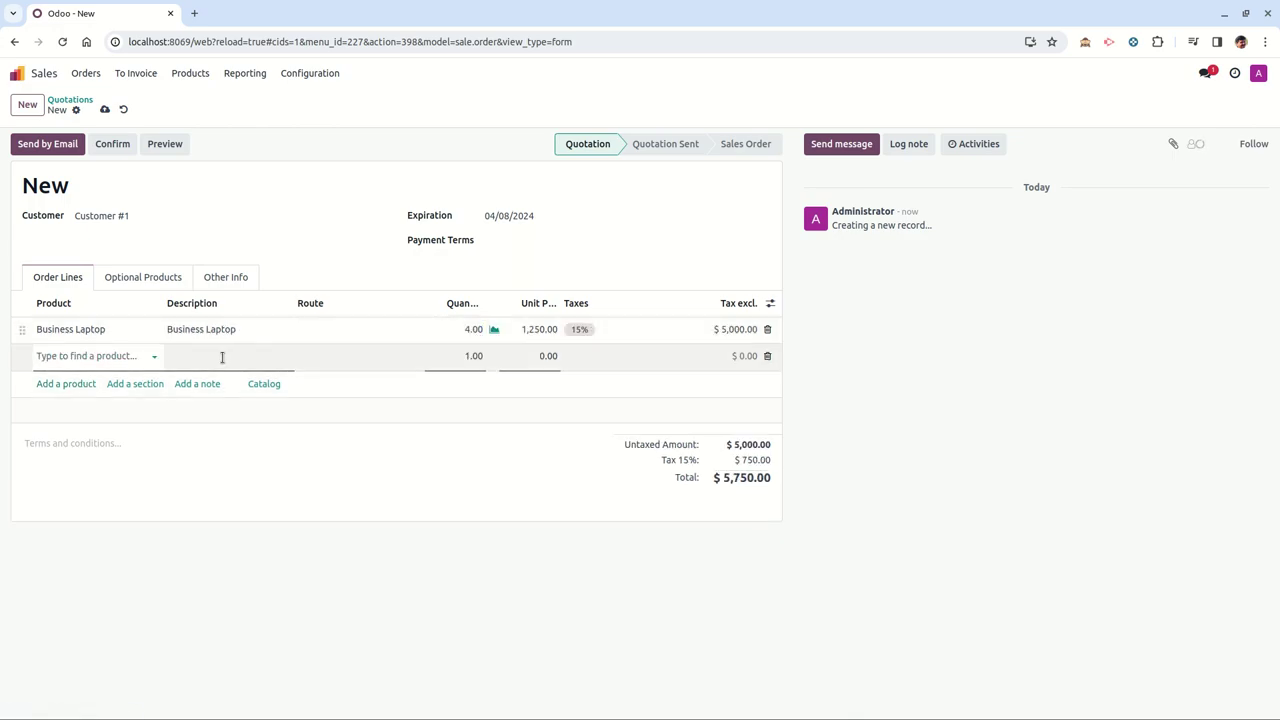
Add a second Business Laptop order line with the route "Deliver: Reserved Stock" and a quantity of 6.
click(126, 358)
click(112, 380)
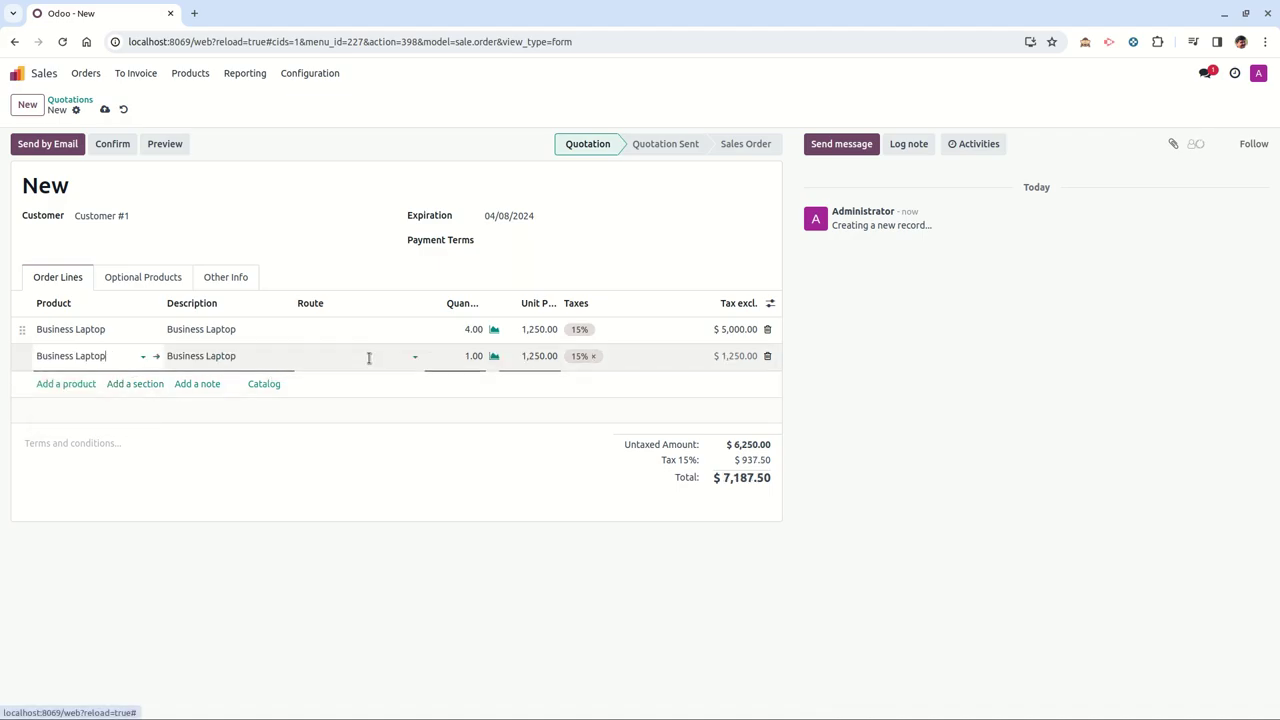
click(368, 357)
click(368, 394)
key(Escape)
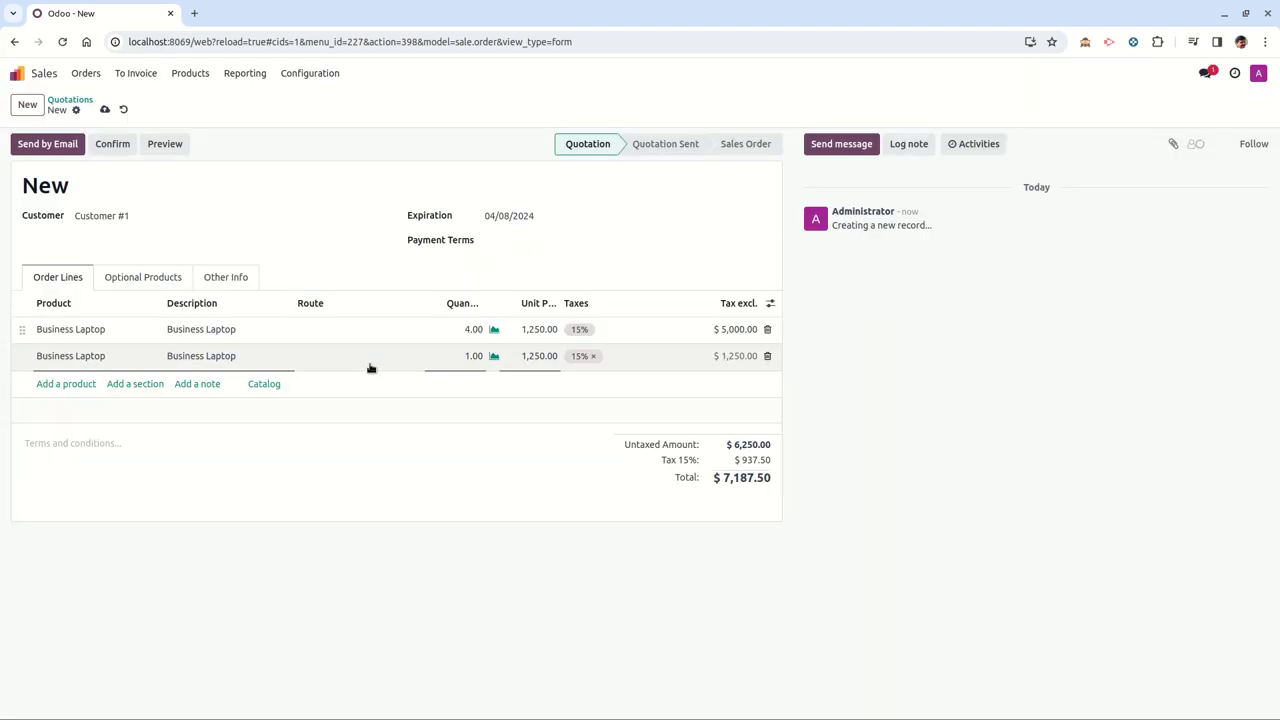
click(370, 366)
click(366, 377)
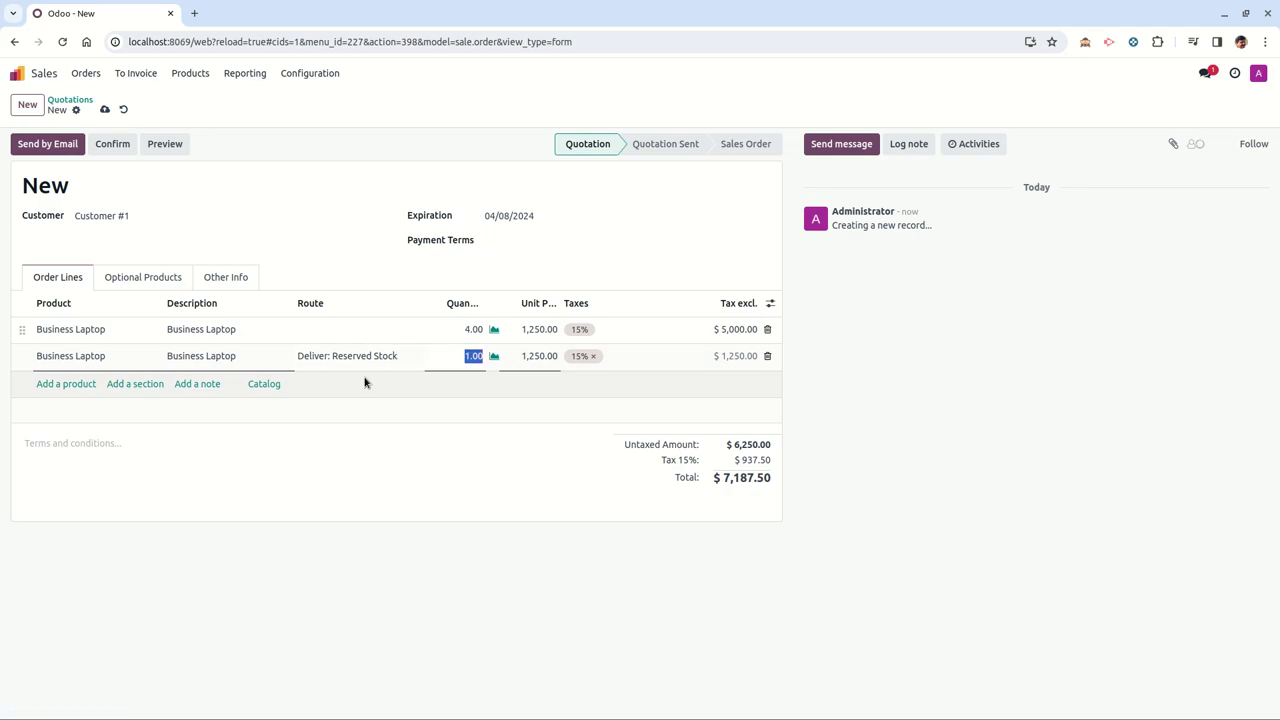
text(6)
click(426, 503)
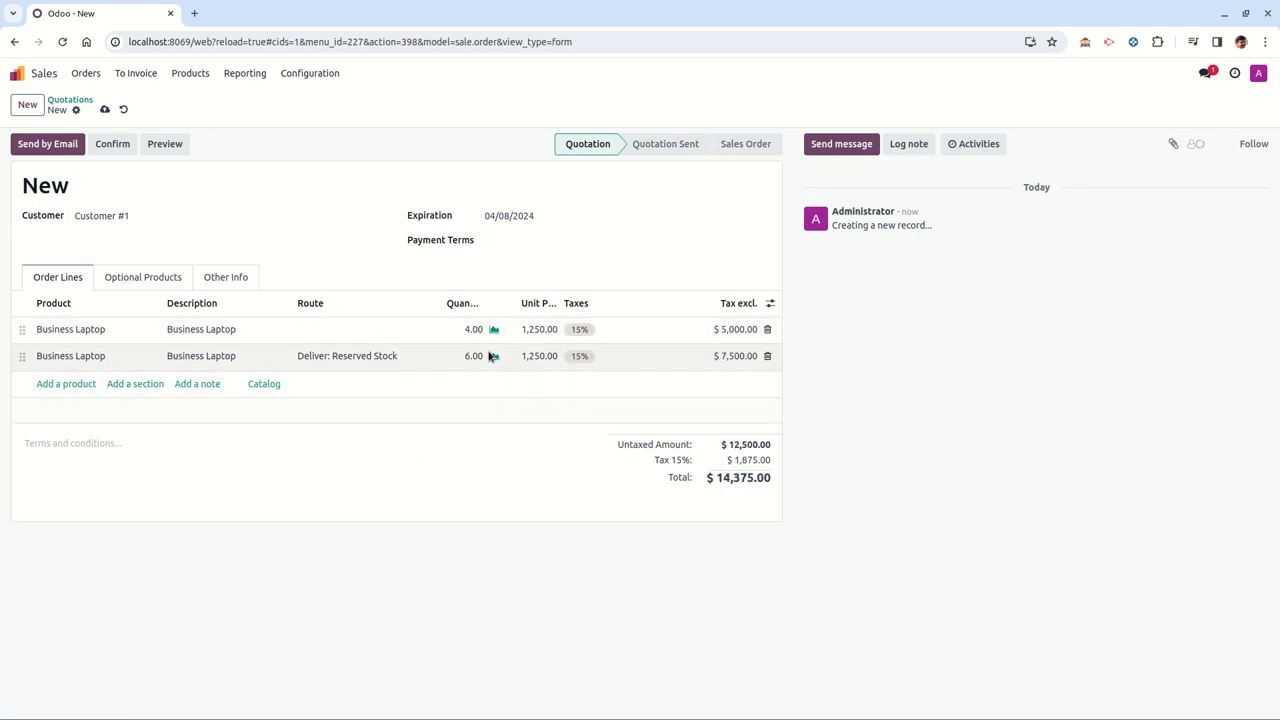
Save and confirm the quotation as a sales order, and open its list of delivery transfers.
click(104, 109)
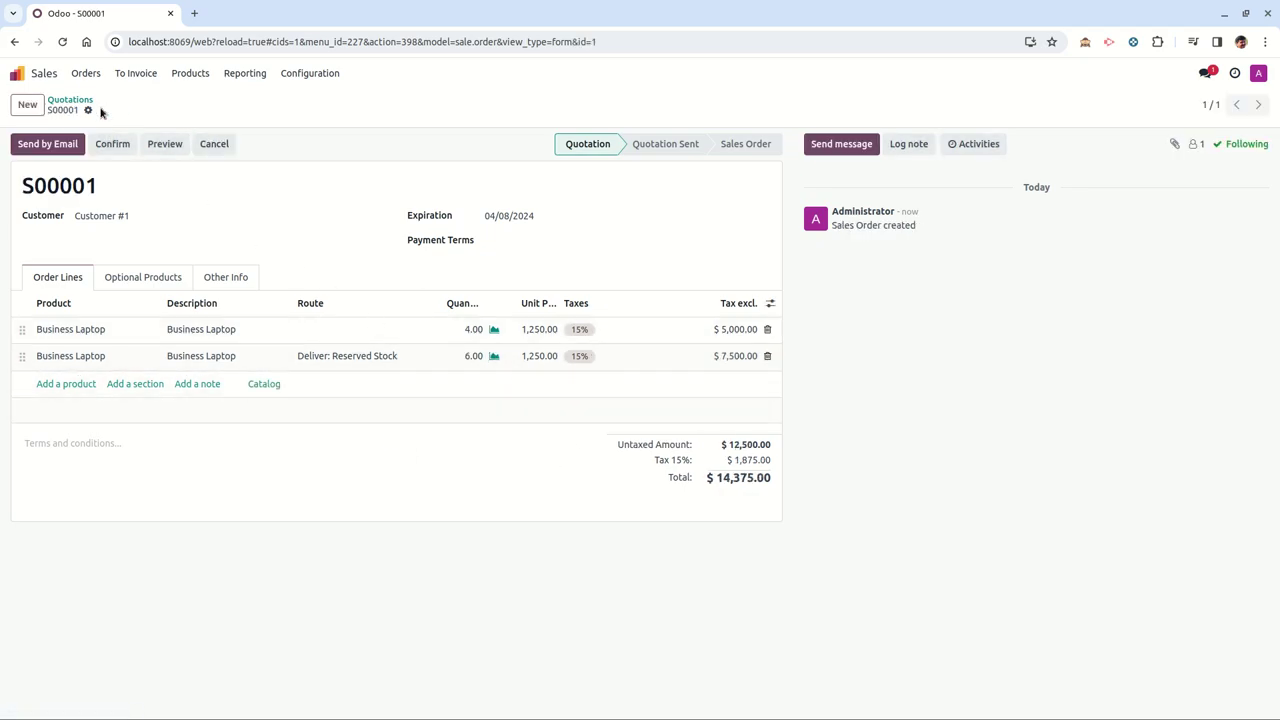
click(105, 148)
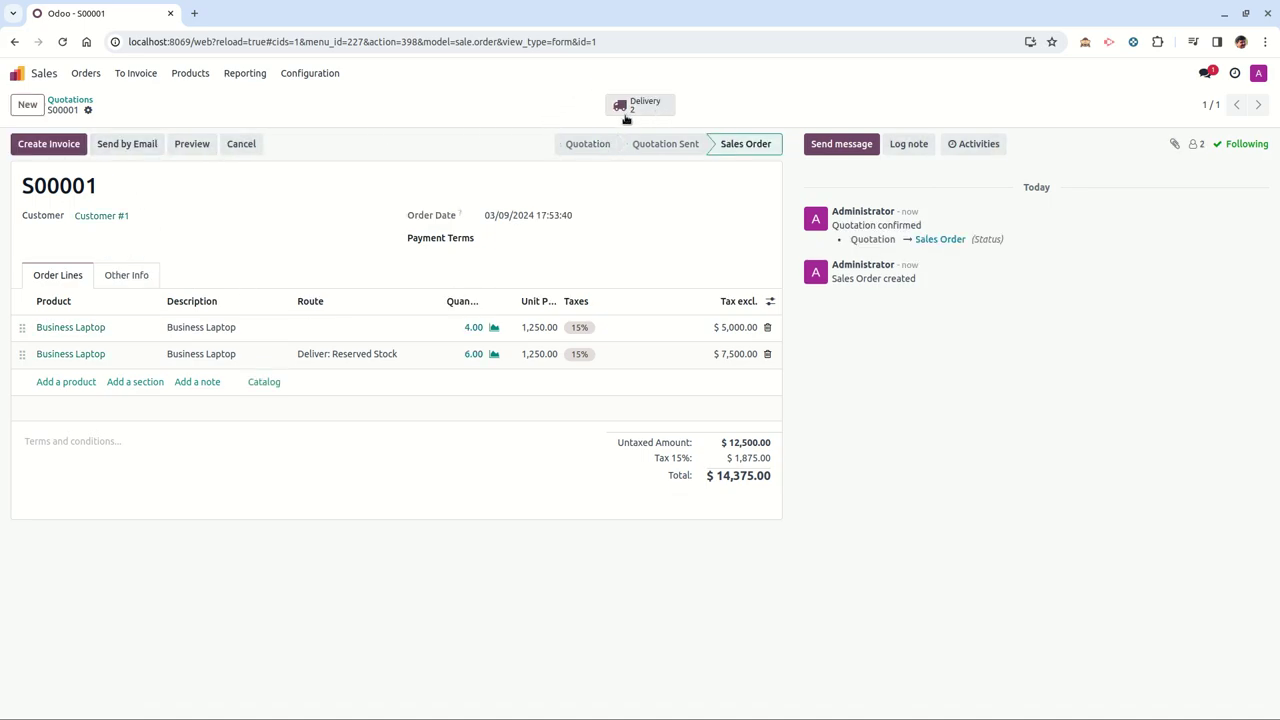
click(620, 102)
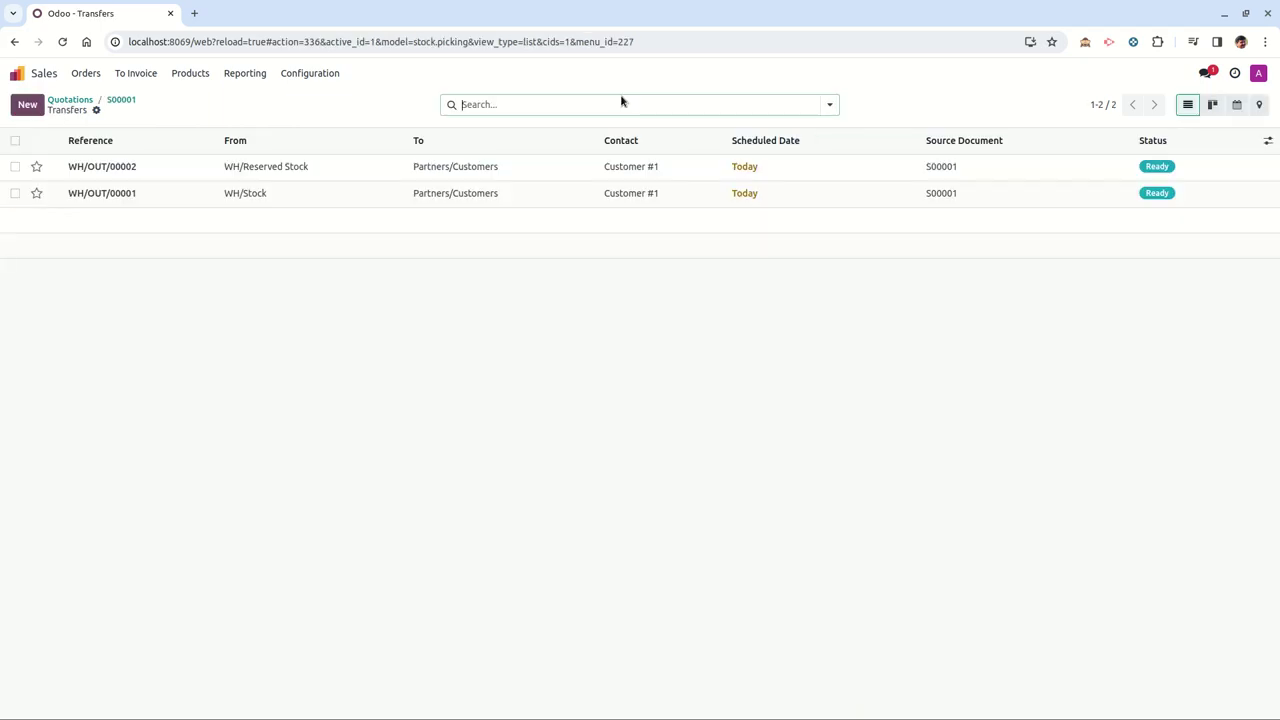
Reset the WH/Stock delivery to draft, mark it as to do again, and validate it for 4 Business Laptops.
click(168, 196)
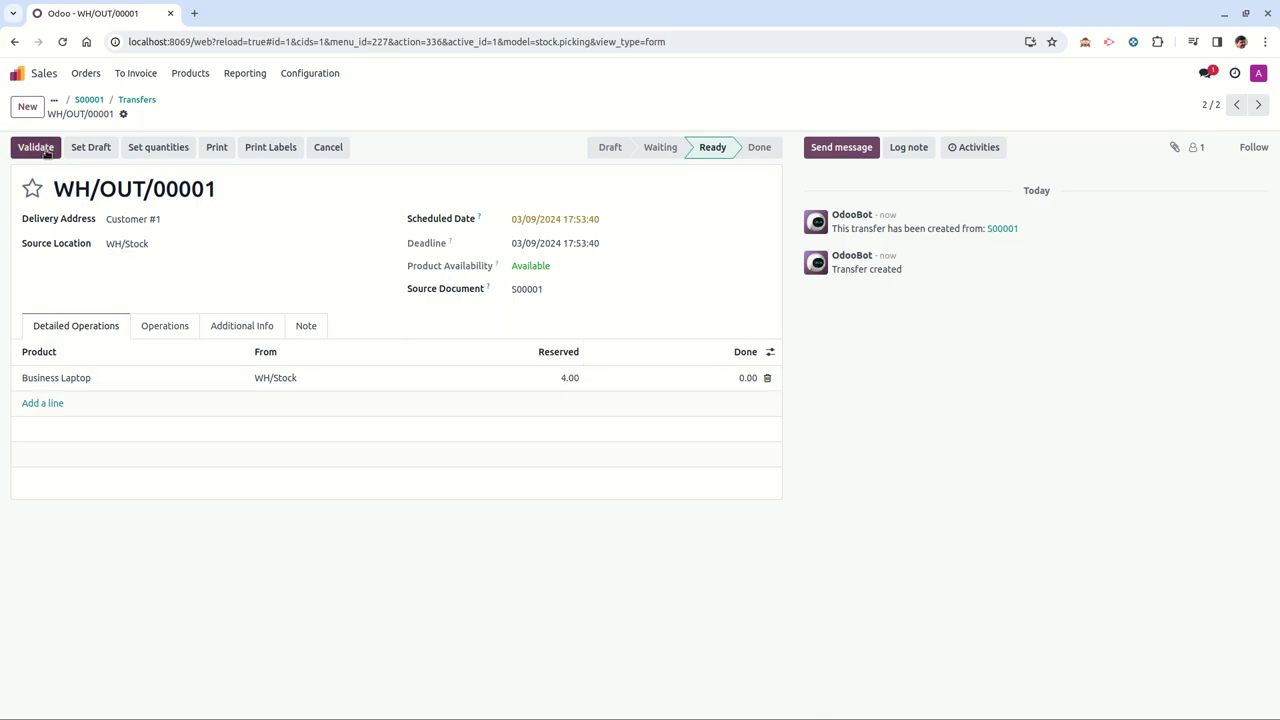
click(91, 149)
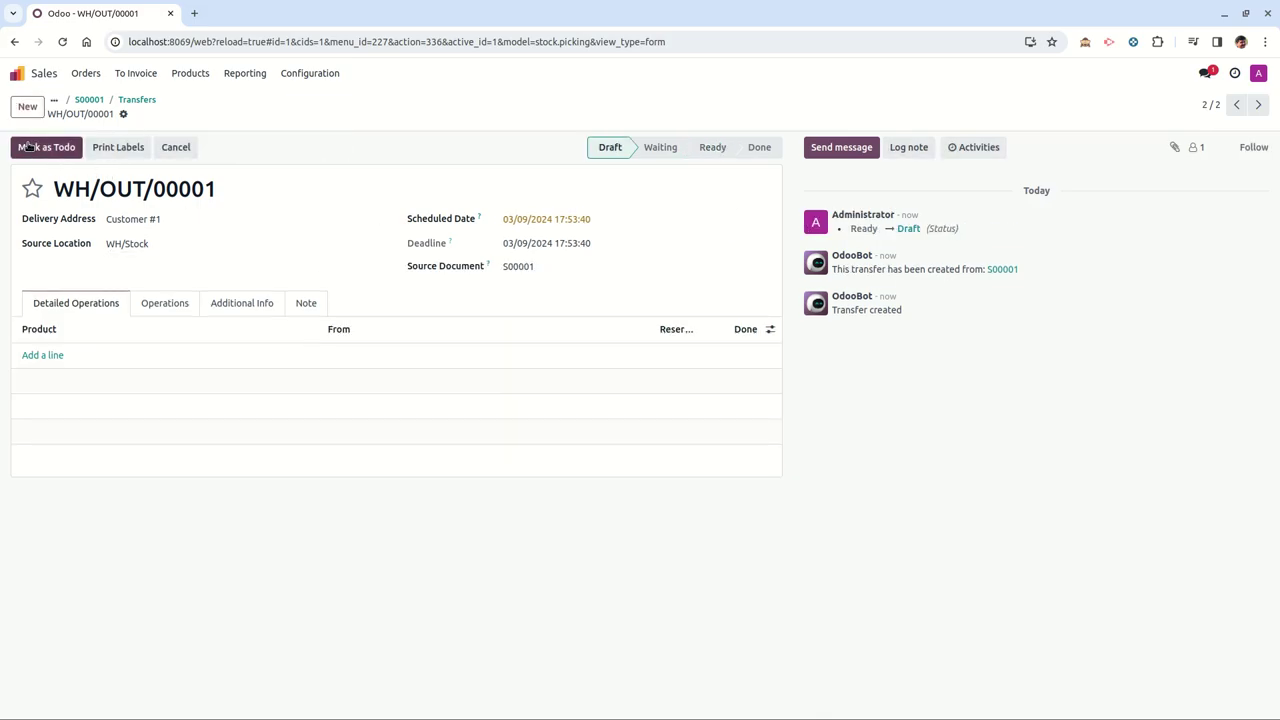
click(65, 157)
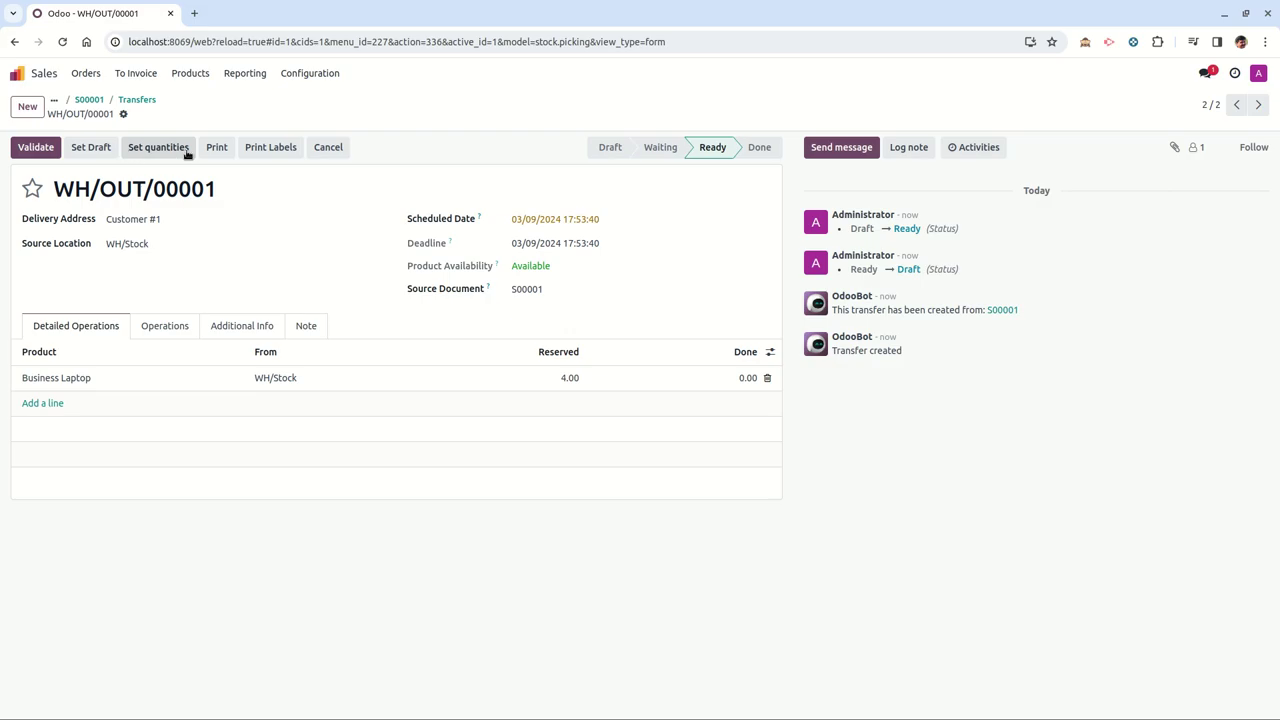
click(40, 152)
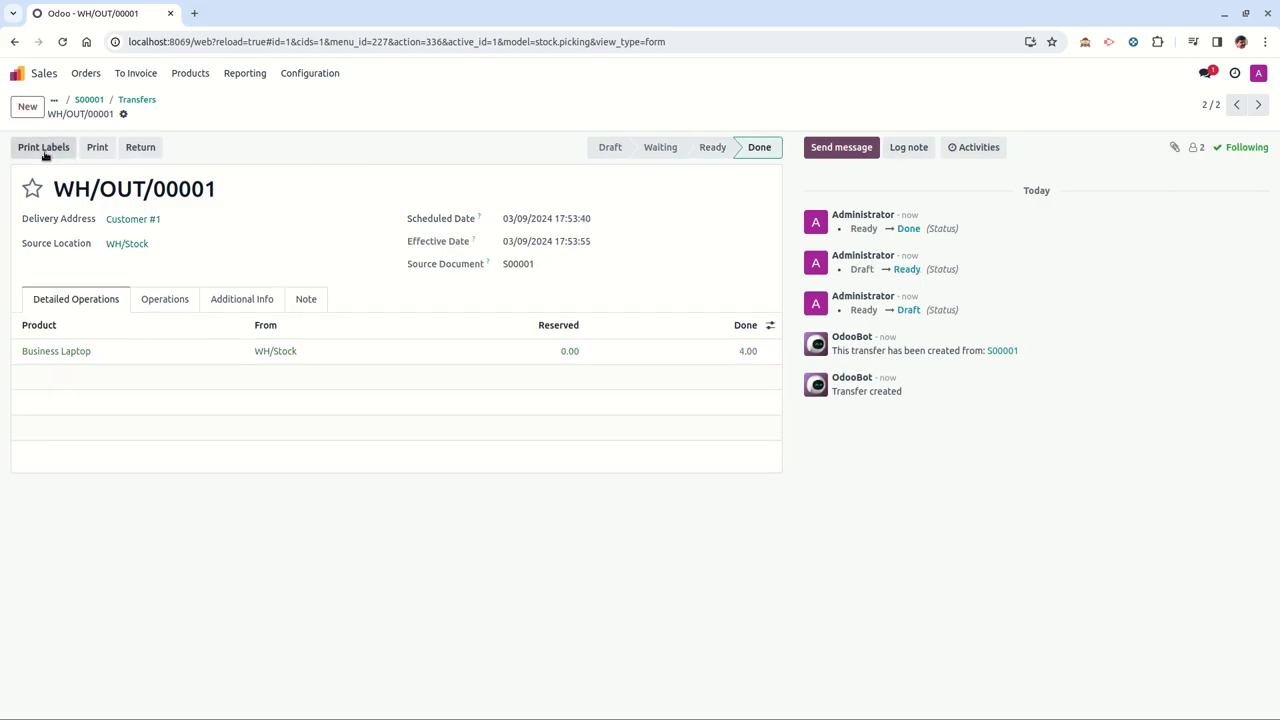
Set the done quantities on the WH/Reserved Stock delivery for 6 Business Laptops and validate it.
click(137, 100)
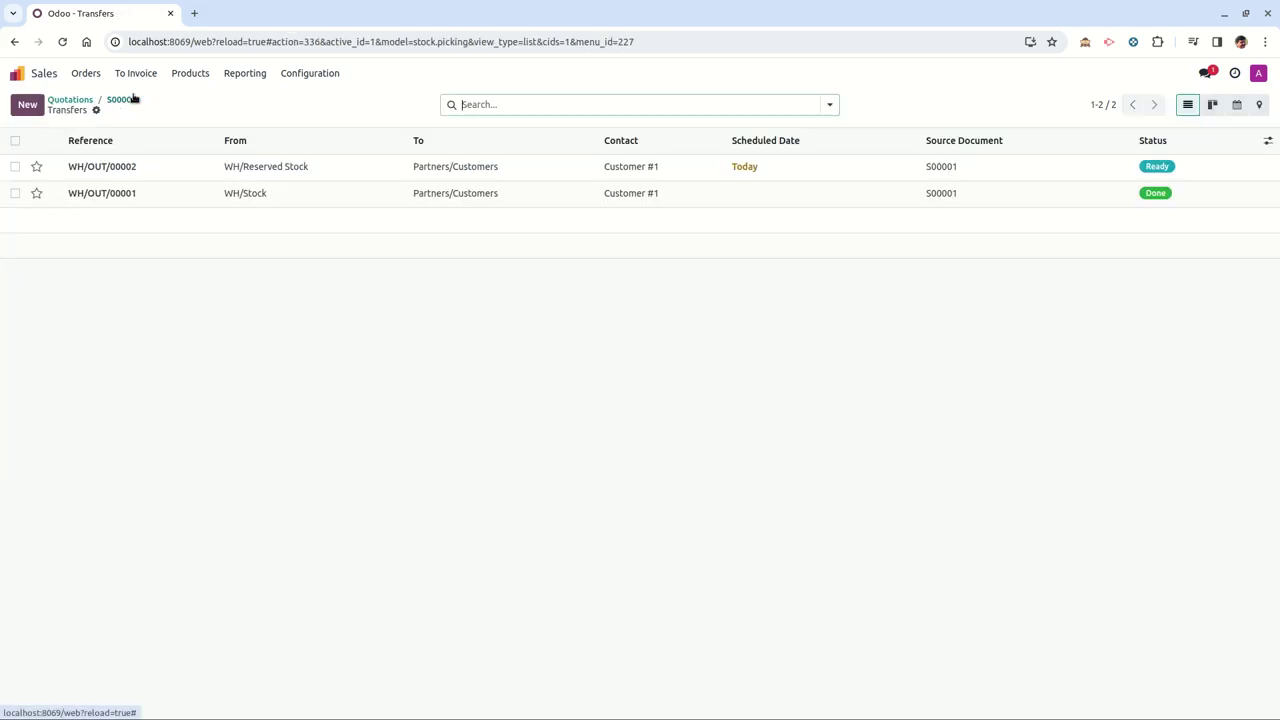
click(131, 170)
click(150, 150)
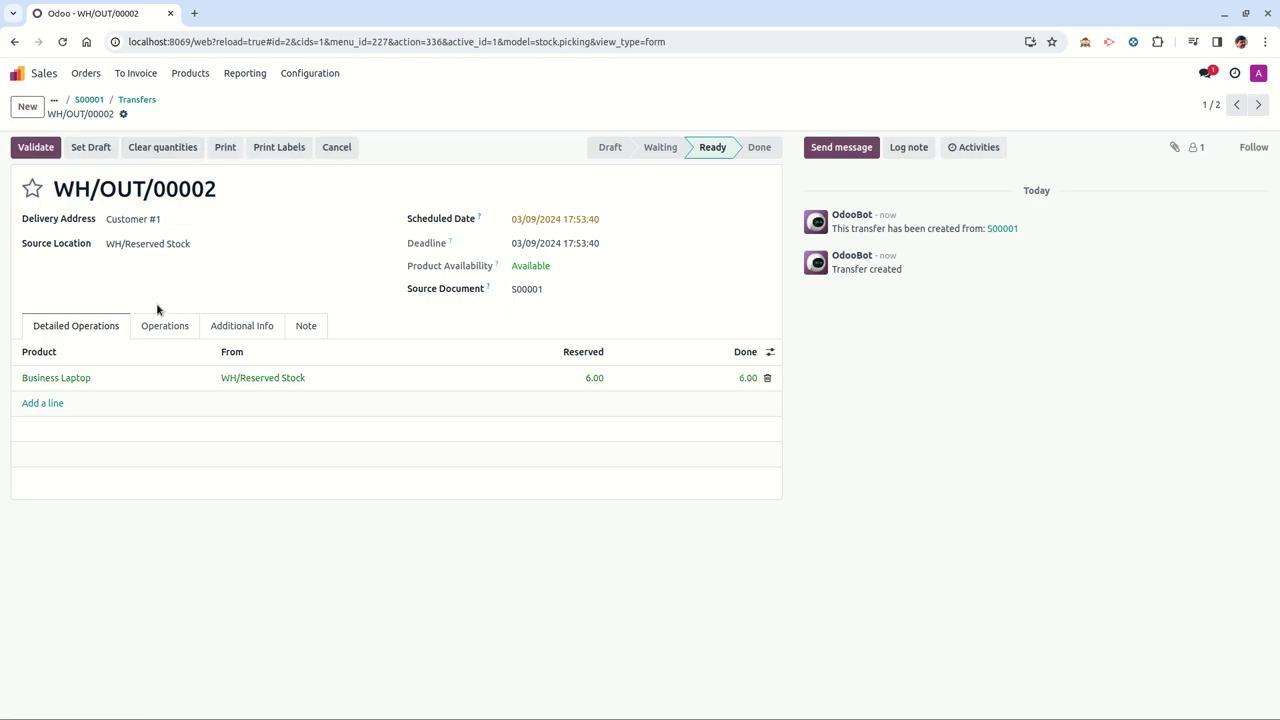
click(36, 148)
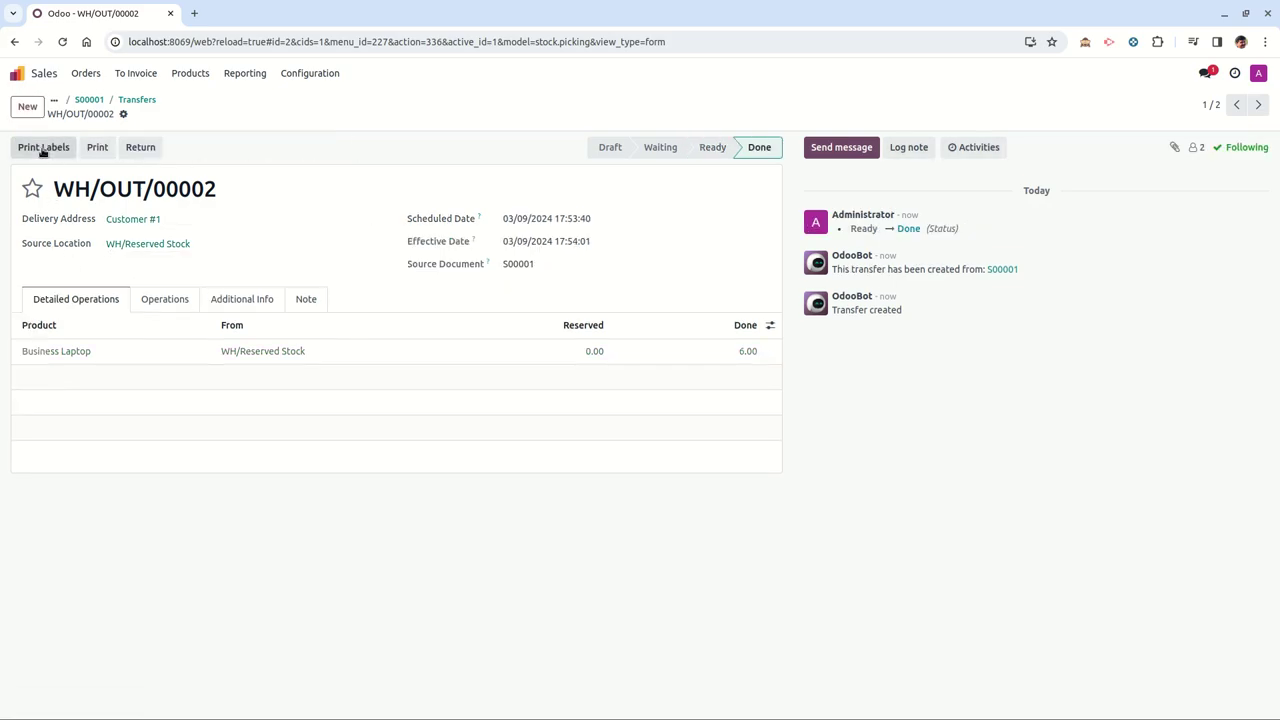
Create a regular invoice from the sales order and post it, returning to the order.
click(137, 100)
click(121, 101)
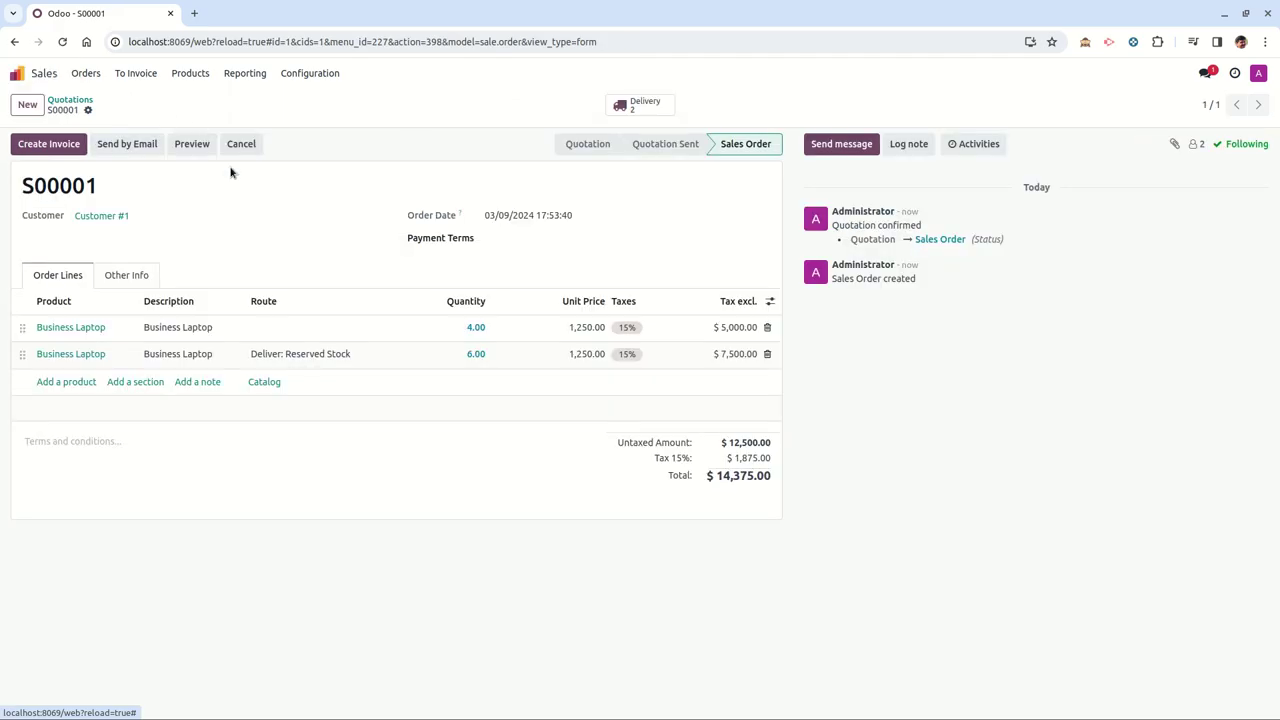
click(48, 143)
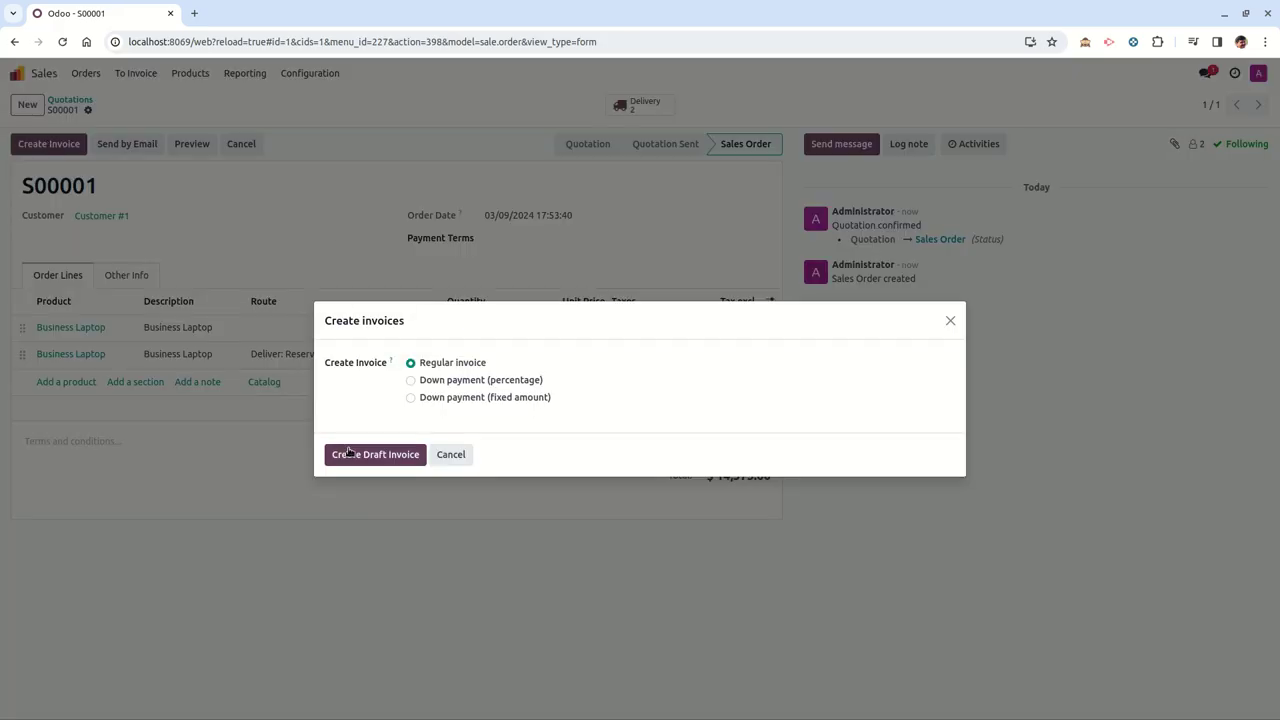
click(348, 452)
click(34, 143)
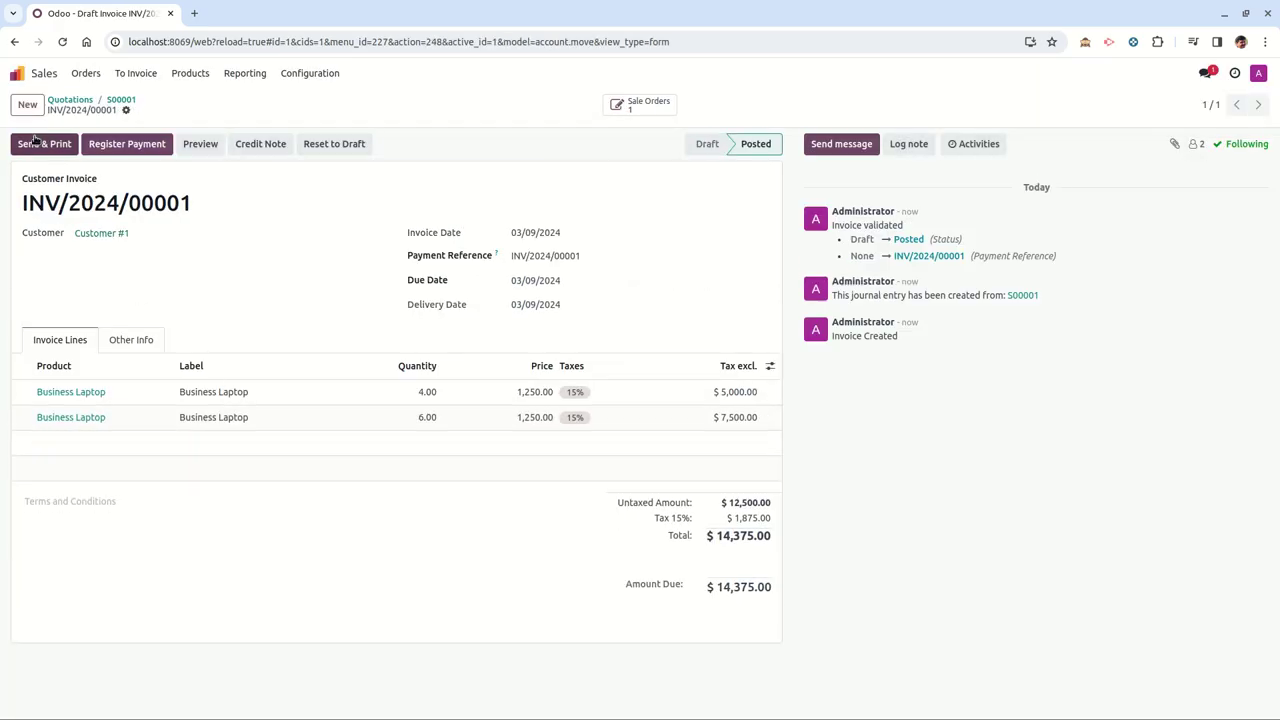
click(121, 101)
Switch to the Inventory app and check the Business Laptop's remaining quantity per location through the stock report.
click(17, 73)
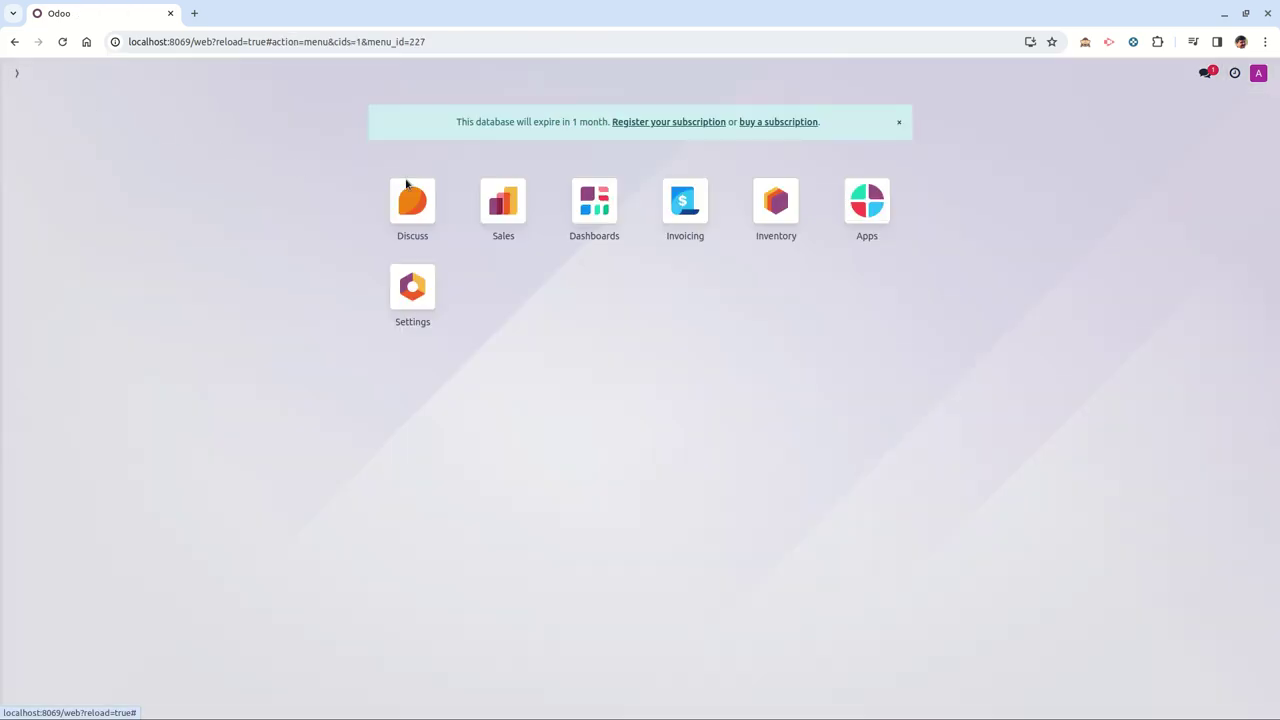
click(776, 201)
click(283, 73)
click(280, 97)
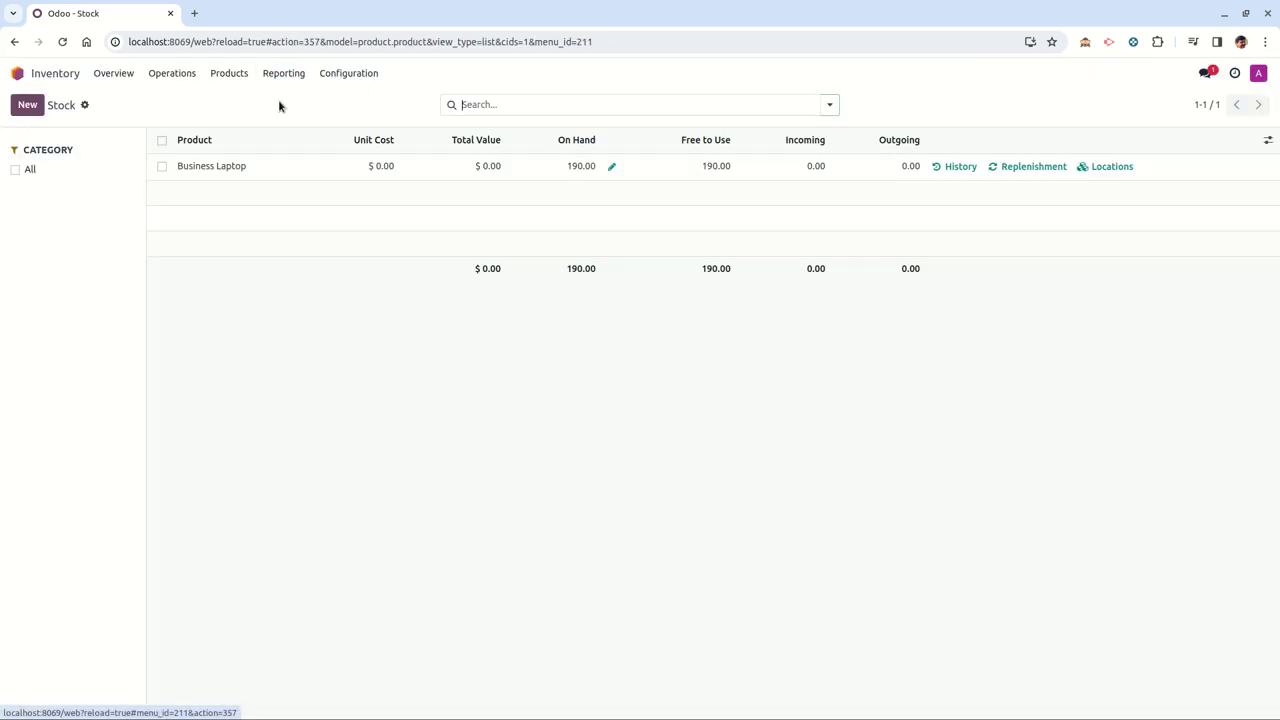
click(612, 167)
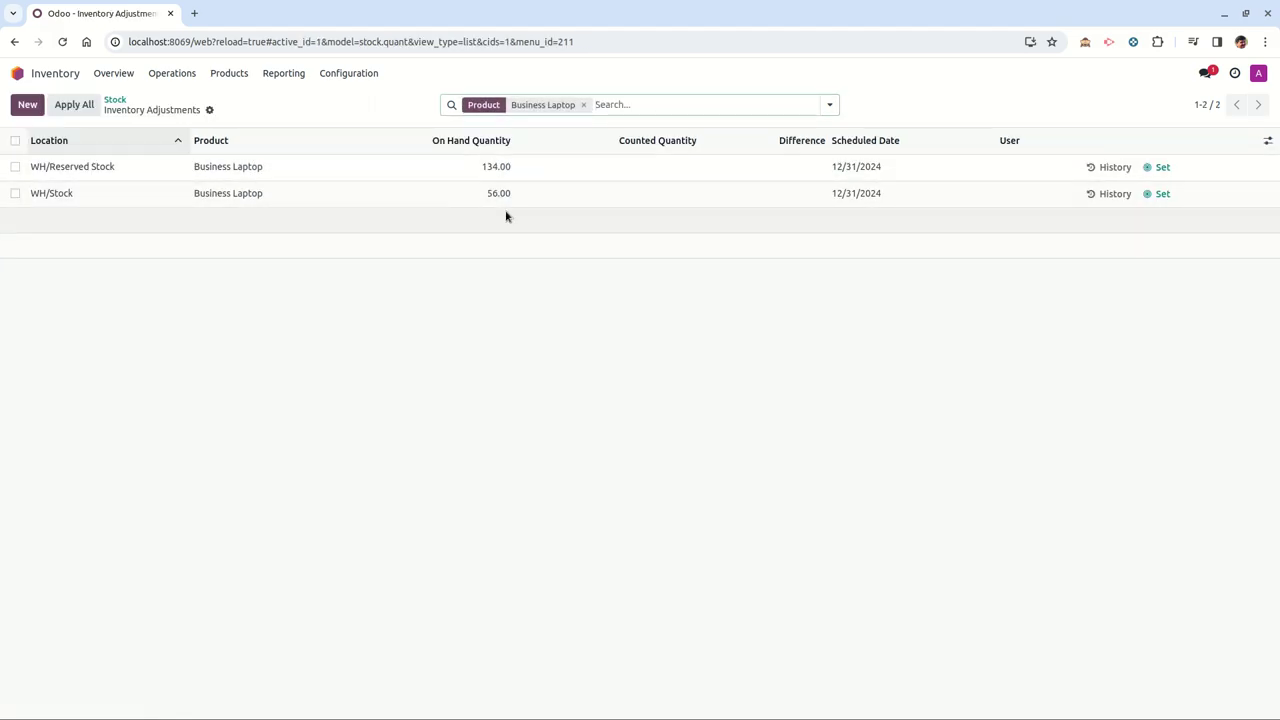
click(22, 76)
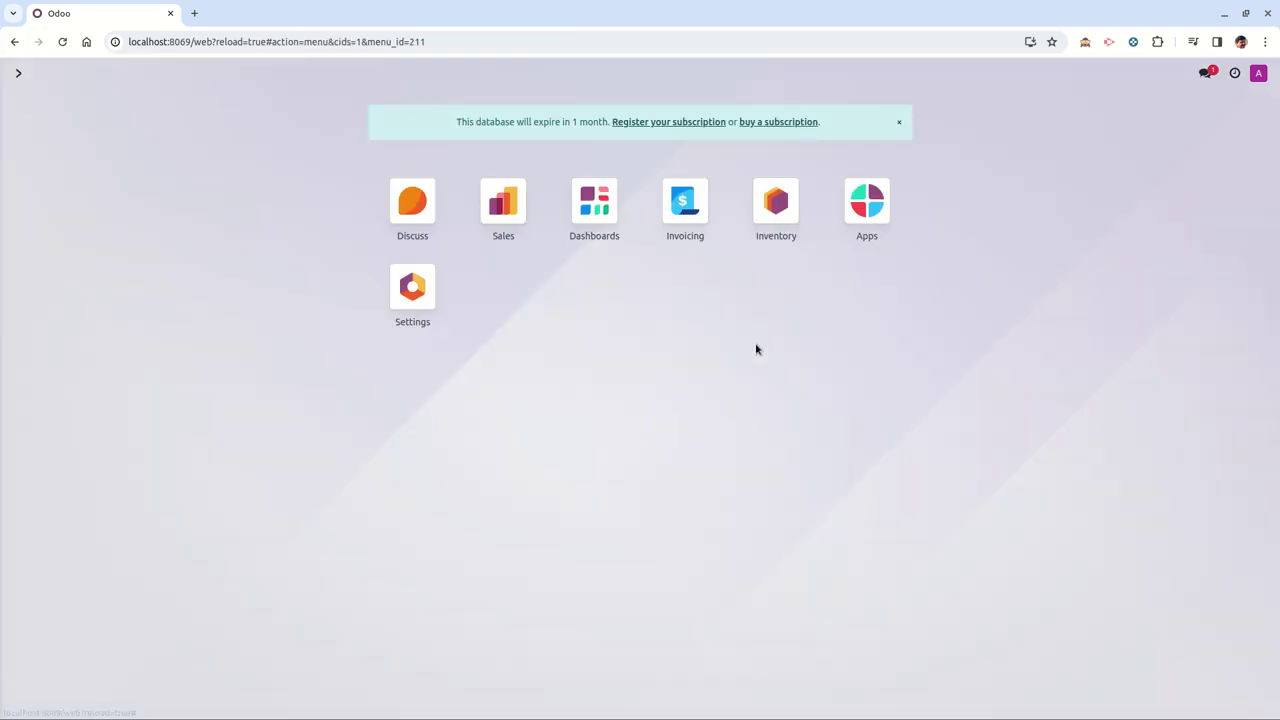